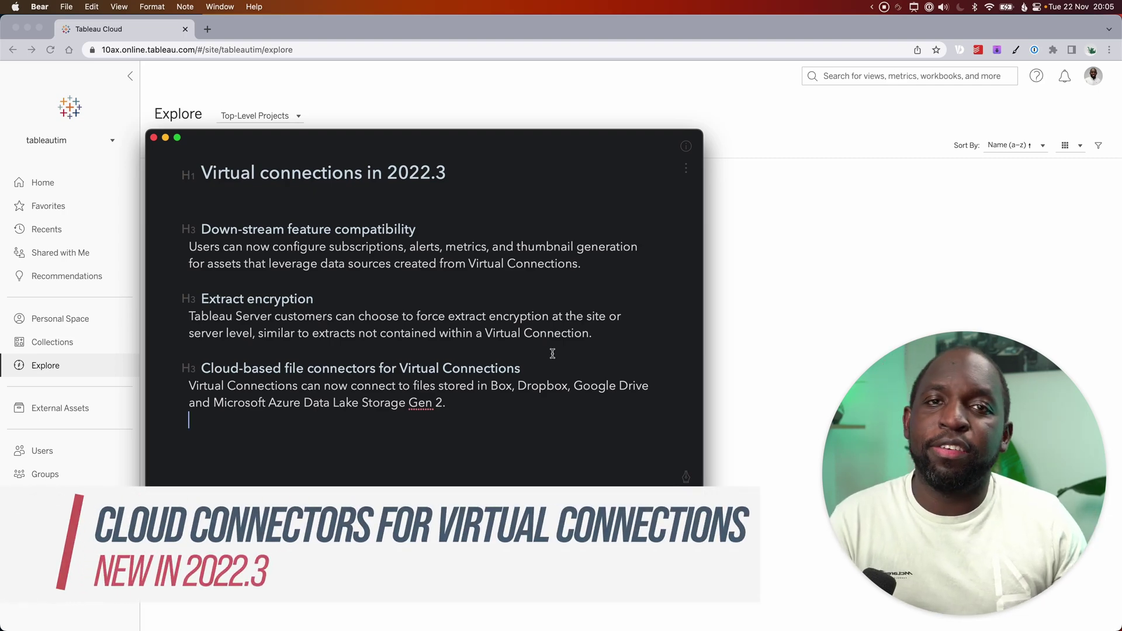
Step: Add a blank line below the notes in the Bear note
key(Return)
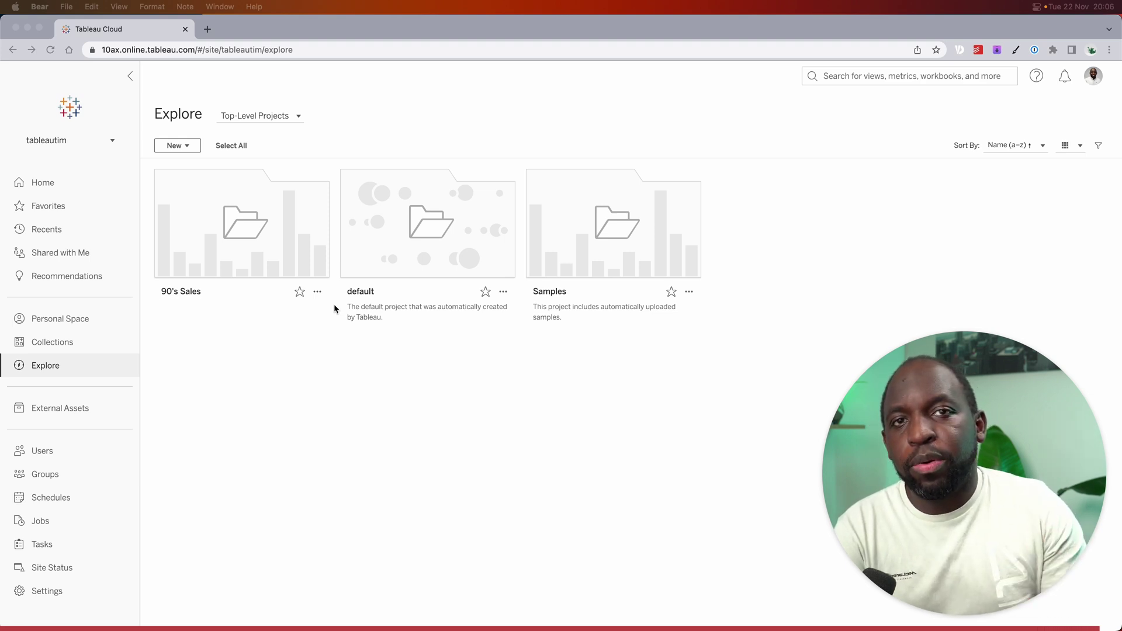
Step: Create a New Virtual Connection in Tableau Cloud and open the connector view options
click(278, 418)
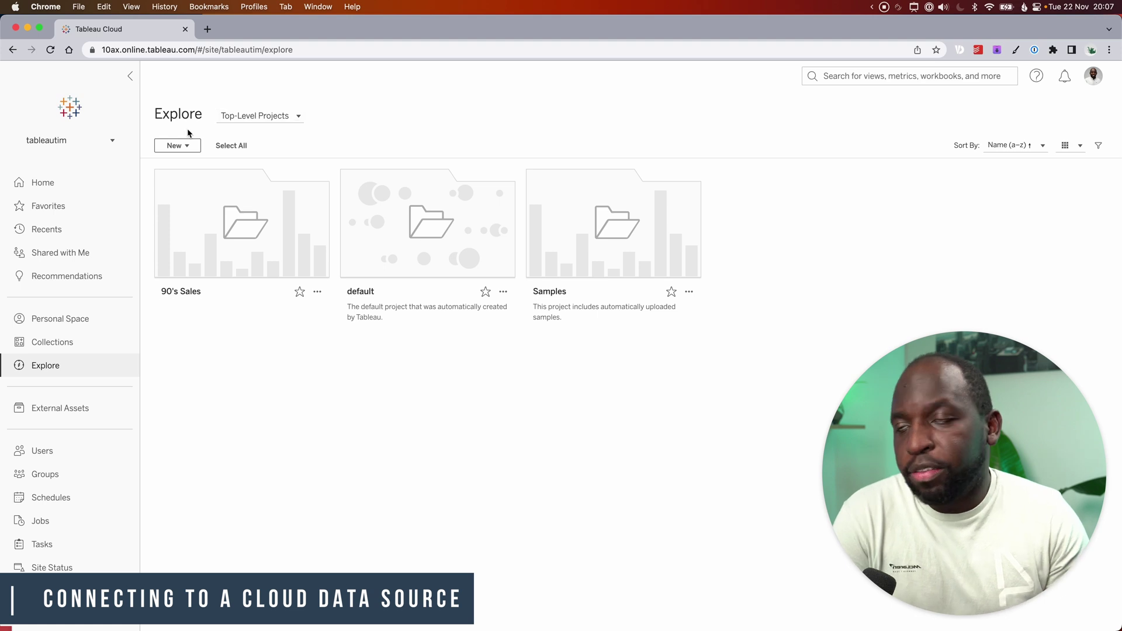
click(186, 146)
click(229, 235)
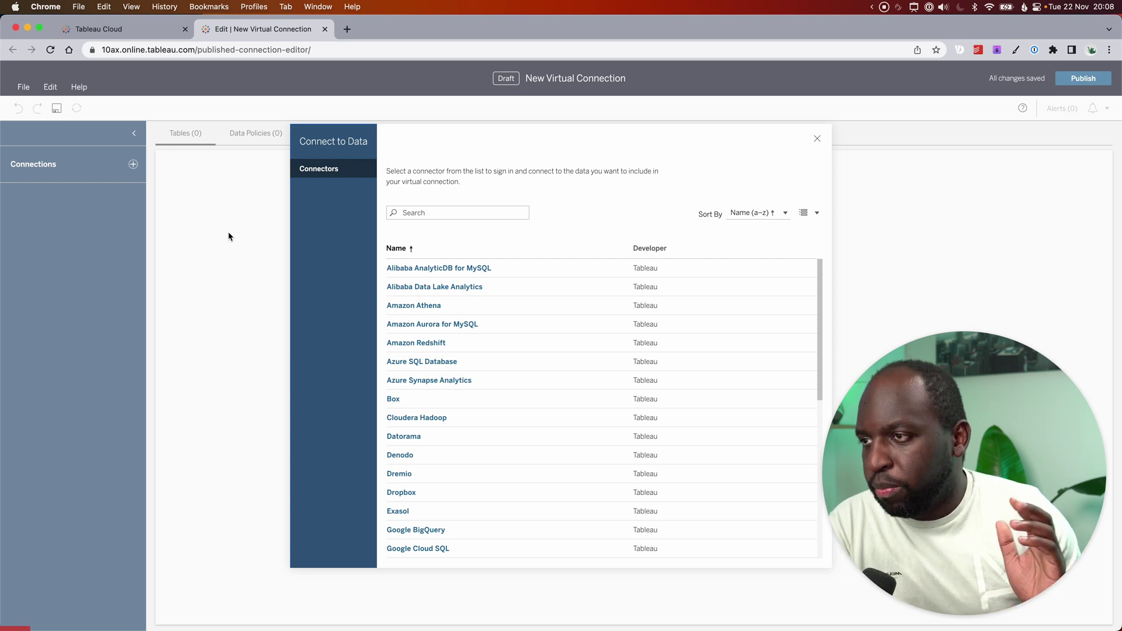
click(805, 213)
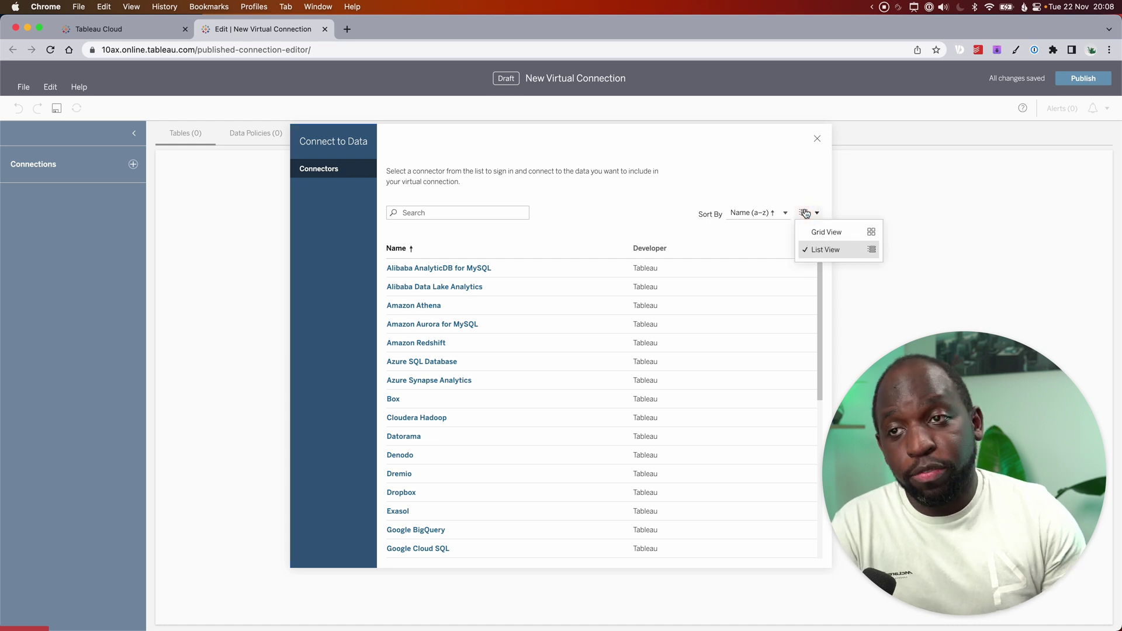
Step: Switch connectors to Grid View, arrow-mark Dropbox, Box and Google Drive, then clear the arrows
click(831, 232)
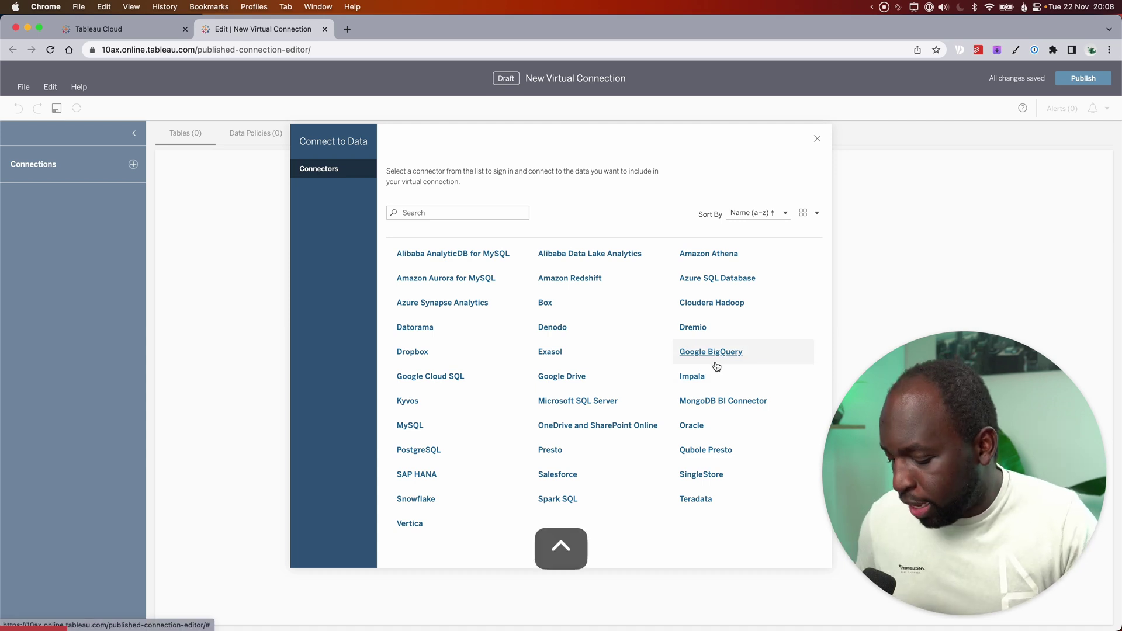
key(alt+super+a)
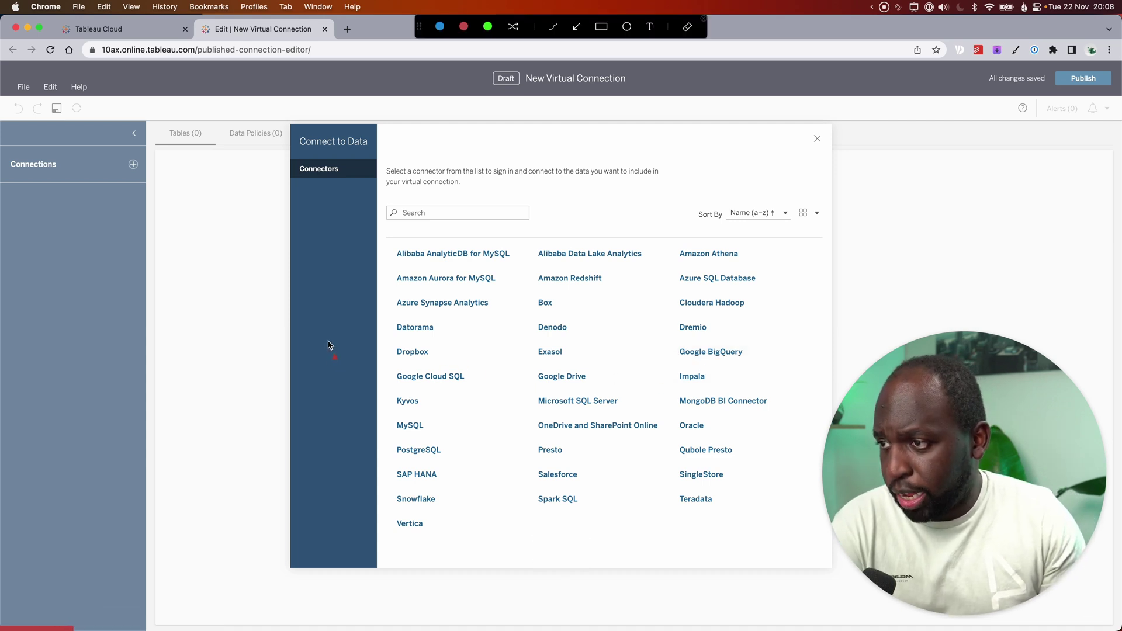
drag(322, 330, 389, 353)
drag(498, 287, 532, 302)
drag(487, 356, 528, 376)
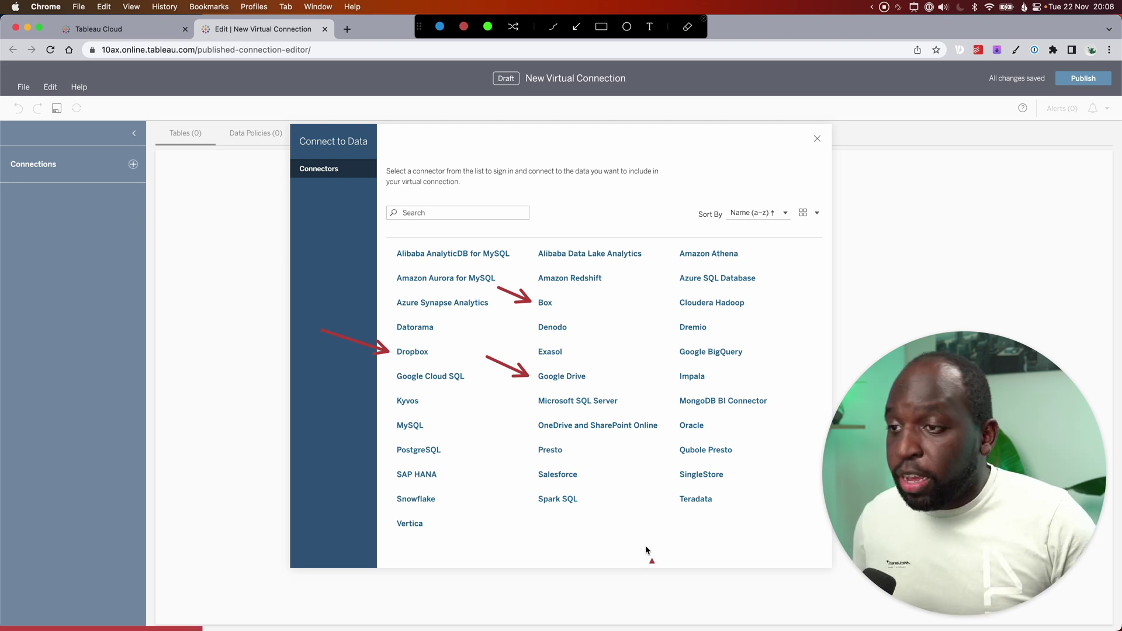
key(Escape)
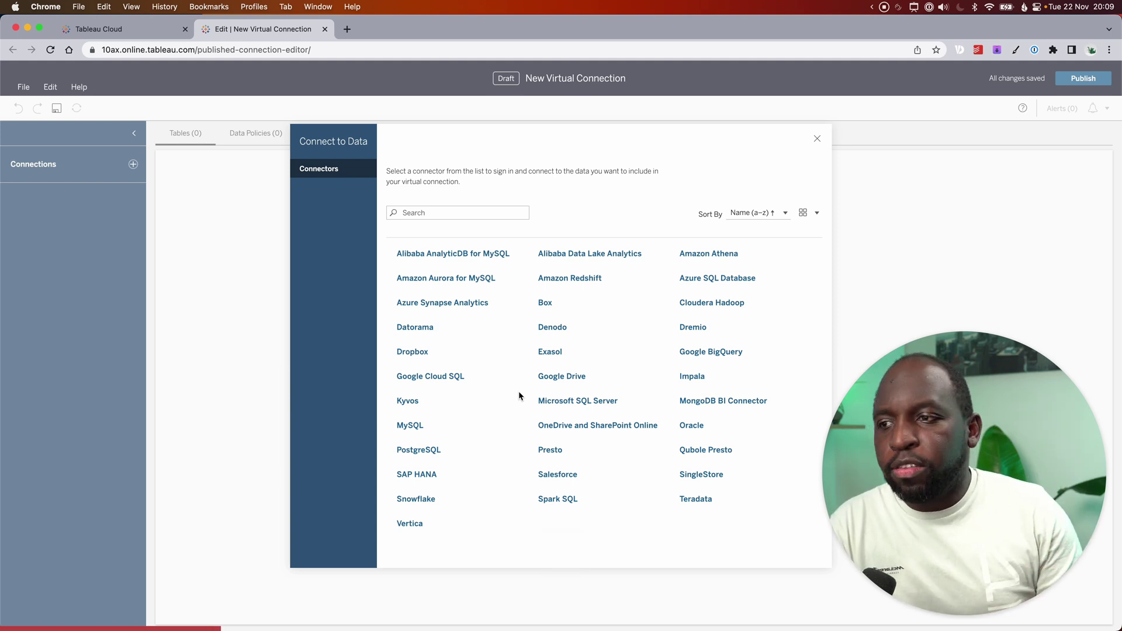
Step: Connect Google Drive by signing in with the Google account and granting Tableau access
click(555, 378)
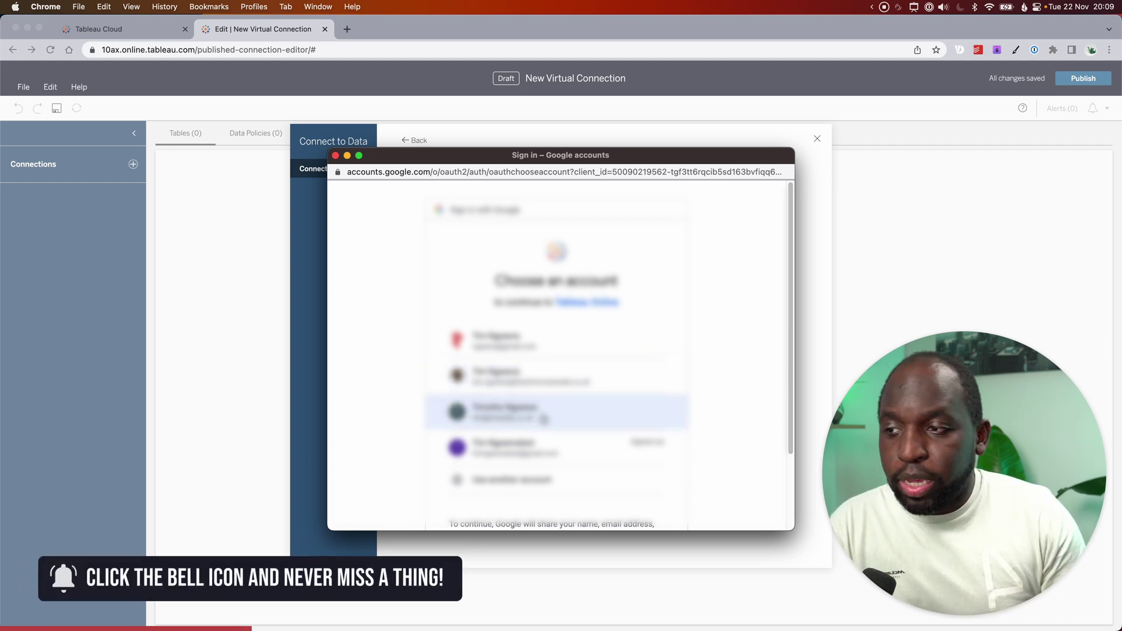
click(584, 412)
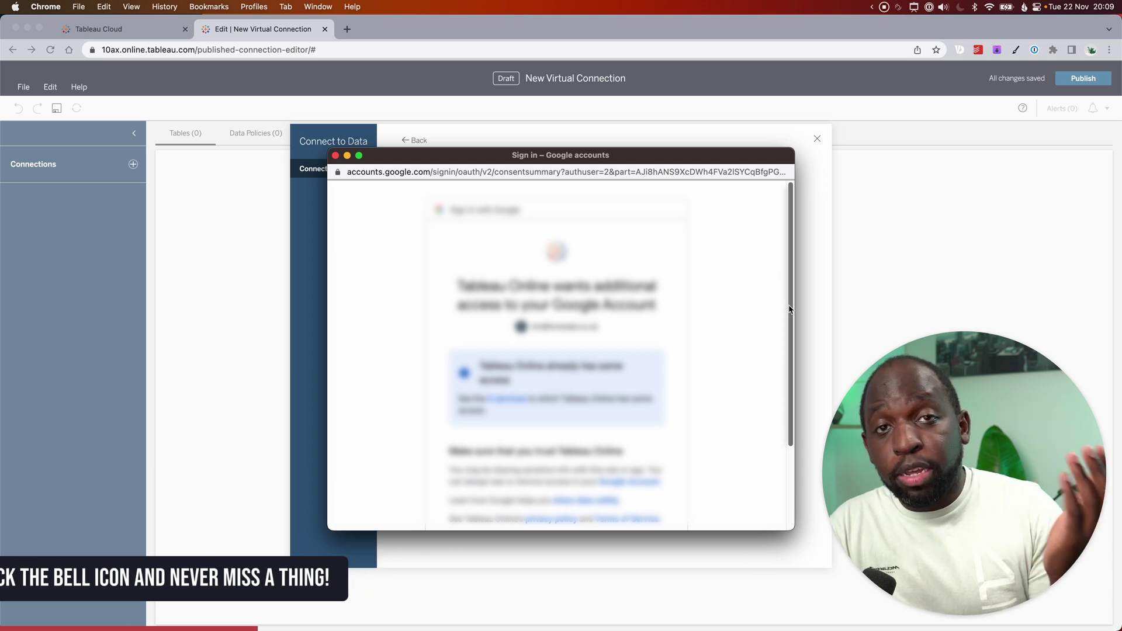
scroll(791, 296, down, 5)
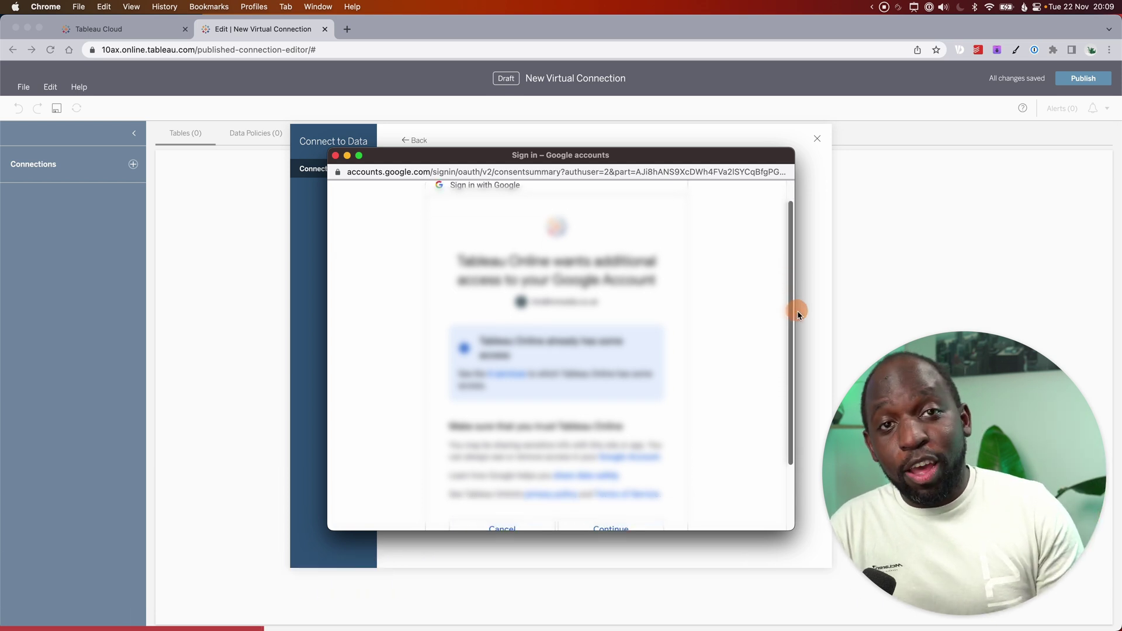
click(608, 451)
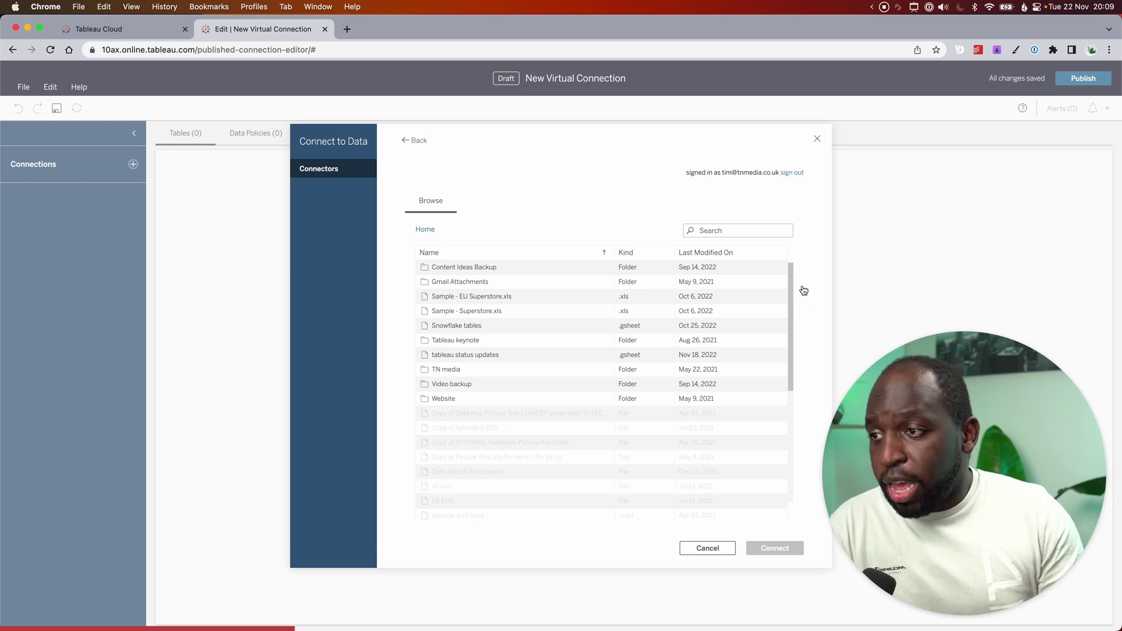
Step: Connect to Sample - Superstore.xls from the Google Drive file list
mouse_move(793, 281)
mouse_down()
mouse_move(781, 419)
mouse_move(787, 267)
mouse_up()
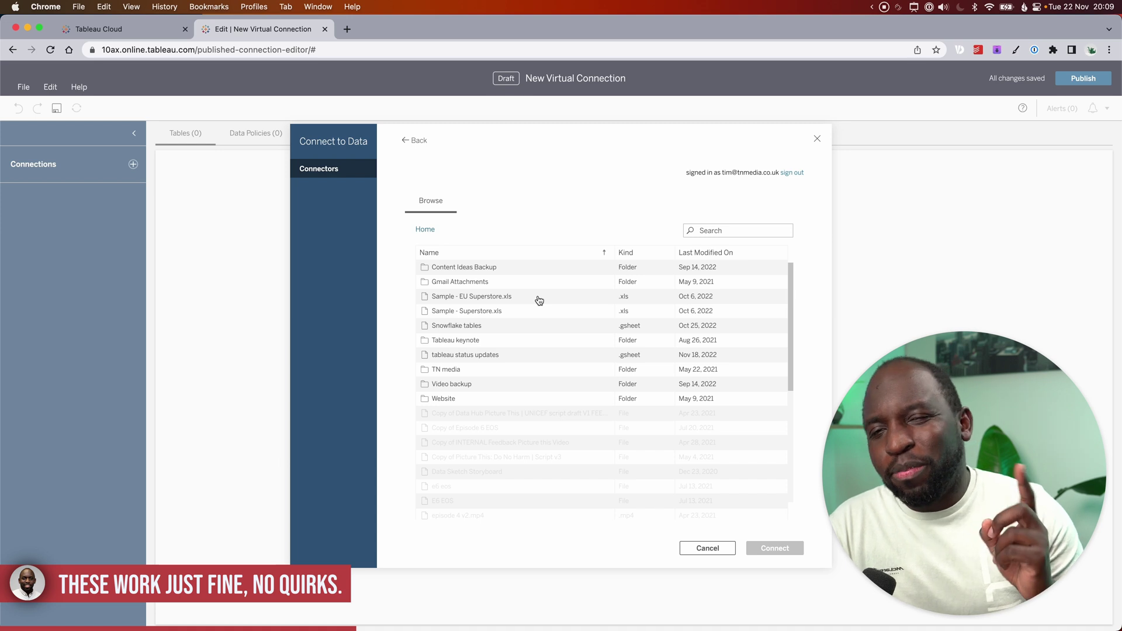
click(493, 311)
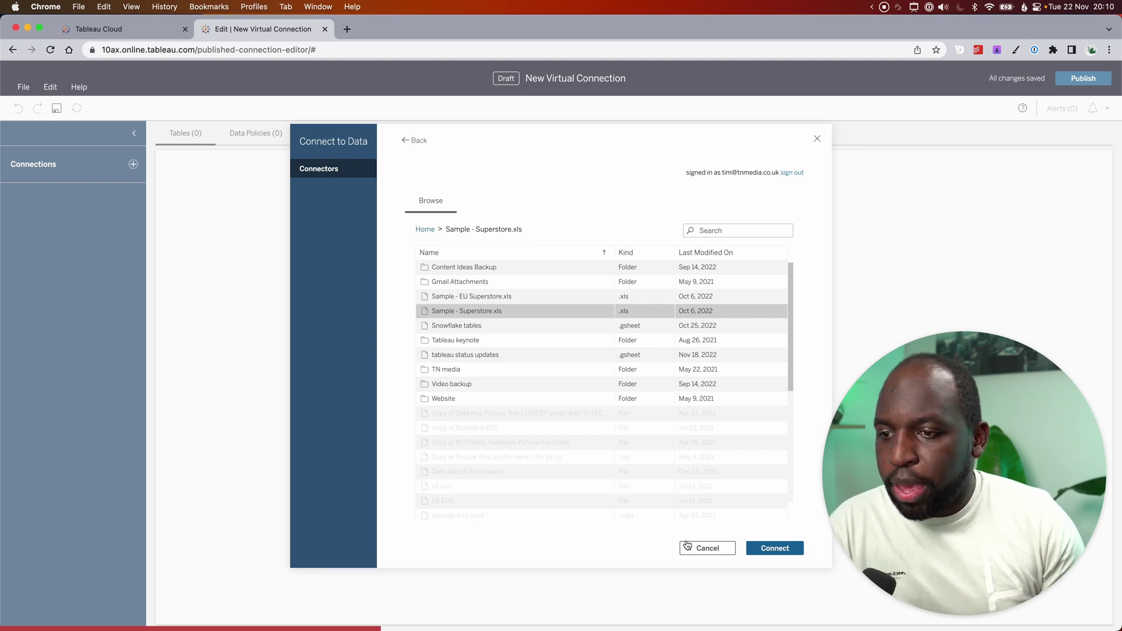
click(778, 550)
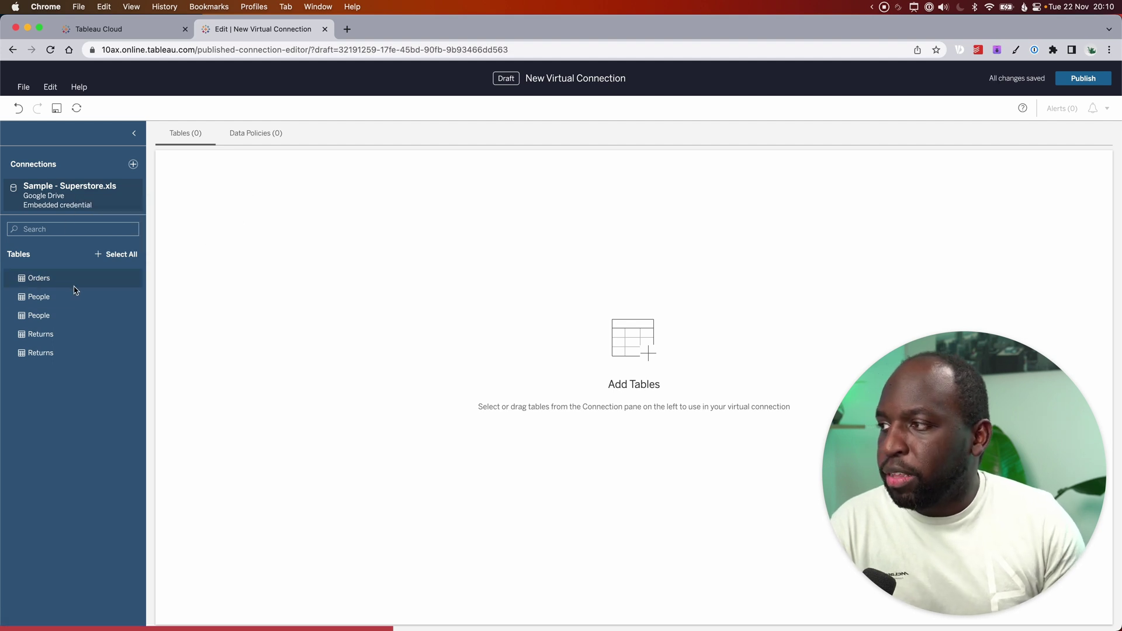
Step: Drag Orders, People, Returns, People (2) and Returns (2) onto the canvas
drag(47, 279, 207, 240)
drag(38, 297, 228, 313)
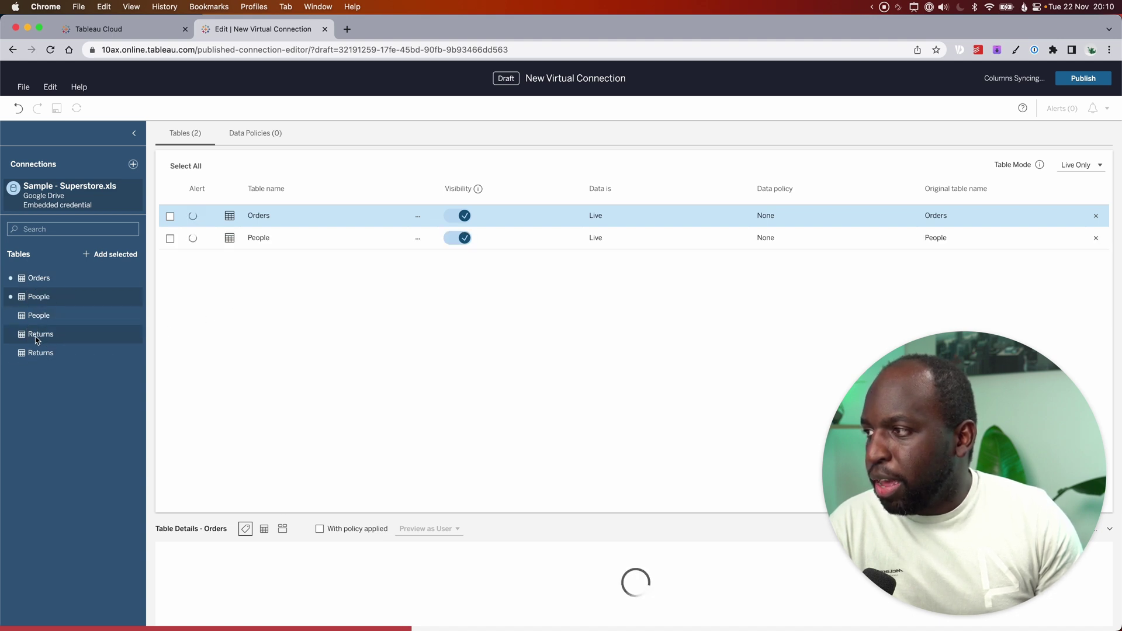
drag(41, 334, 256, 343)
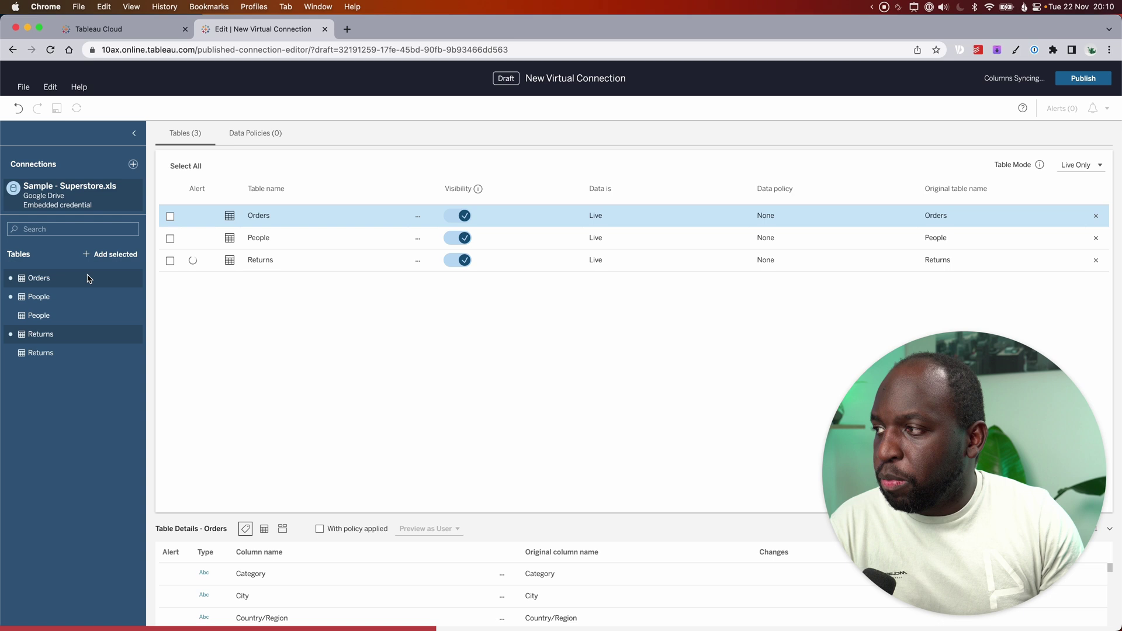
drag(39, 315, 245, 316)
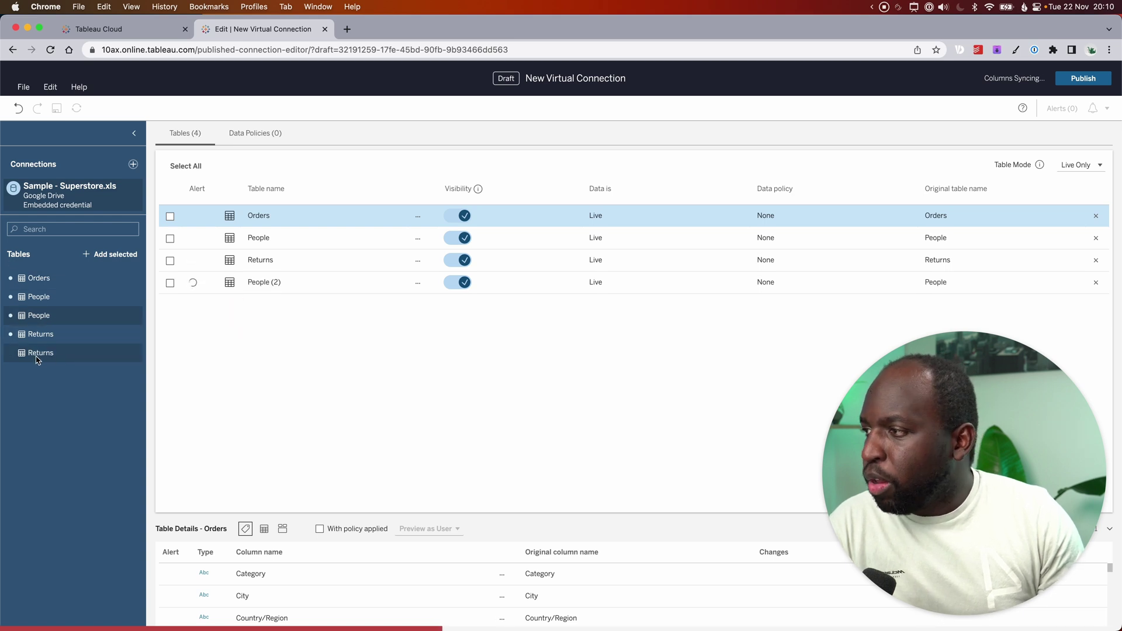
drag(39, 352, 293, 359)
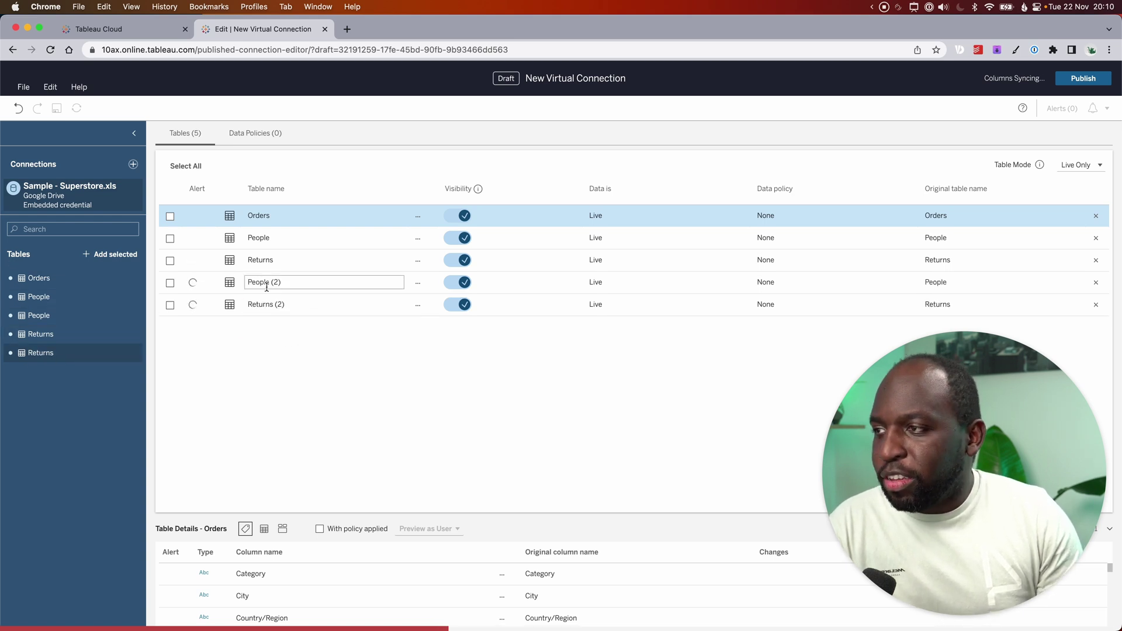
Step: Add a Google Drive connection to Snowflake tables.xlsx, signing in and allowing access again
click(134, 164)
scroll(485, 433, down, 3)
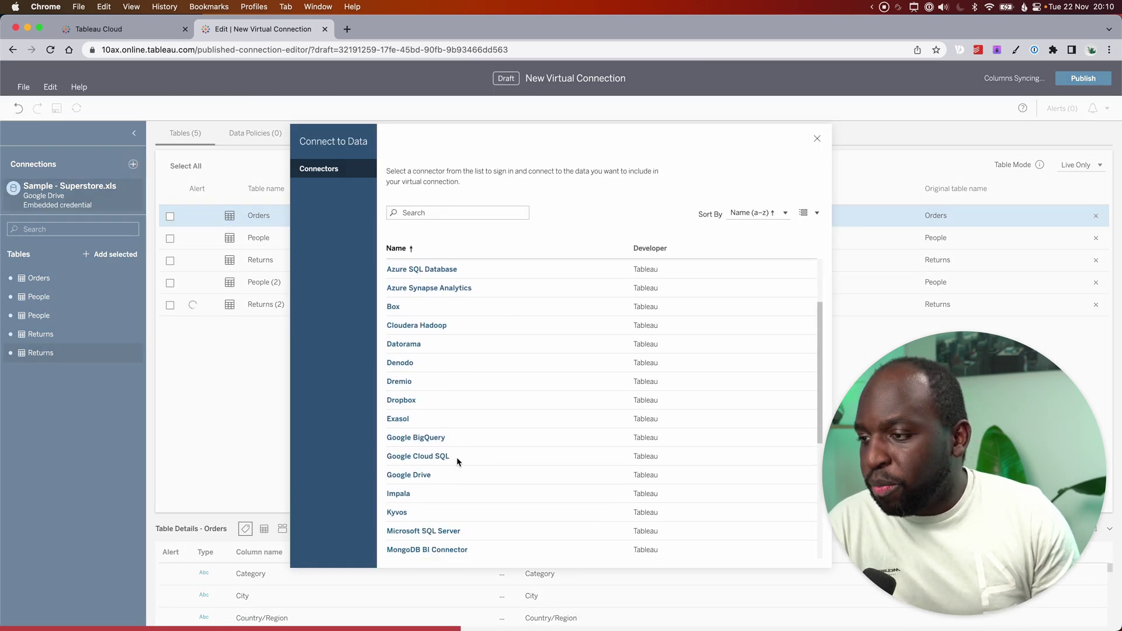
click(412, 473)
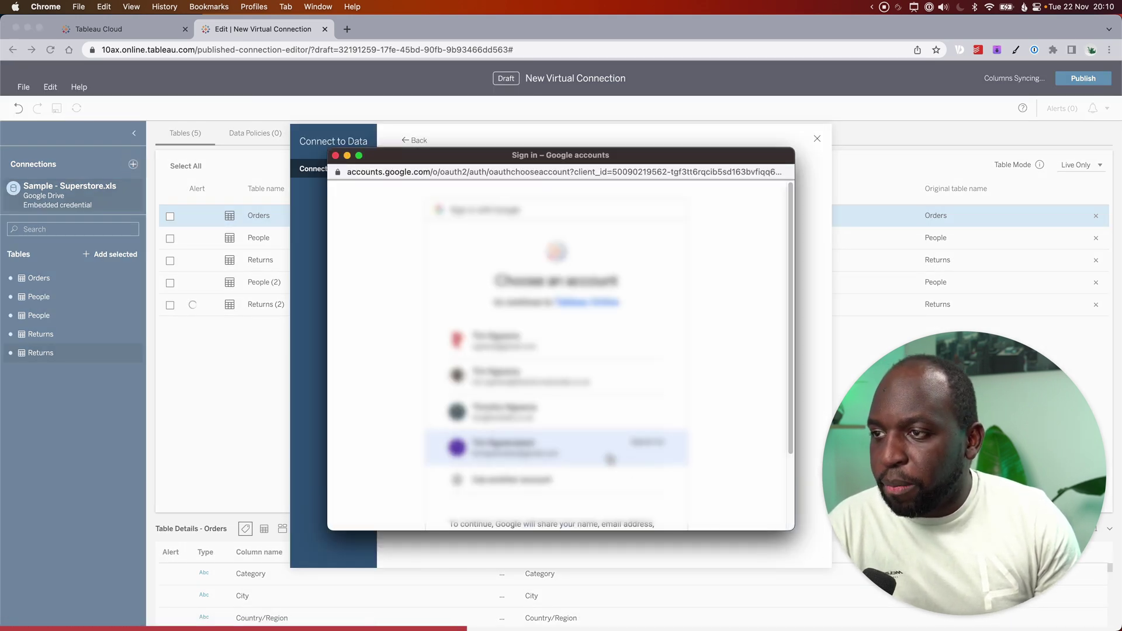
click(558, 344)
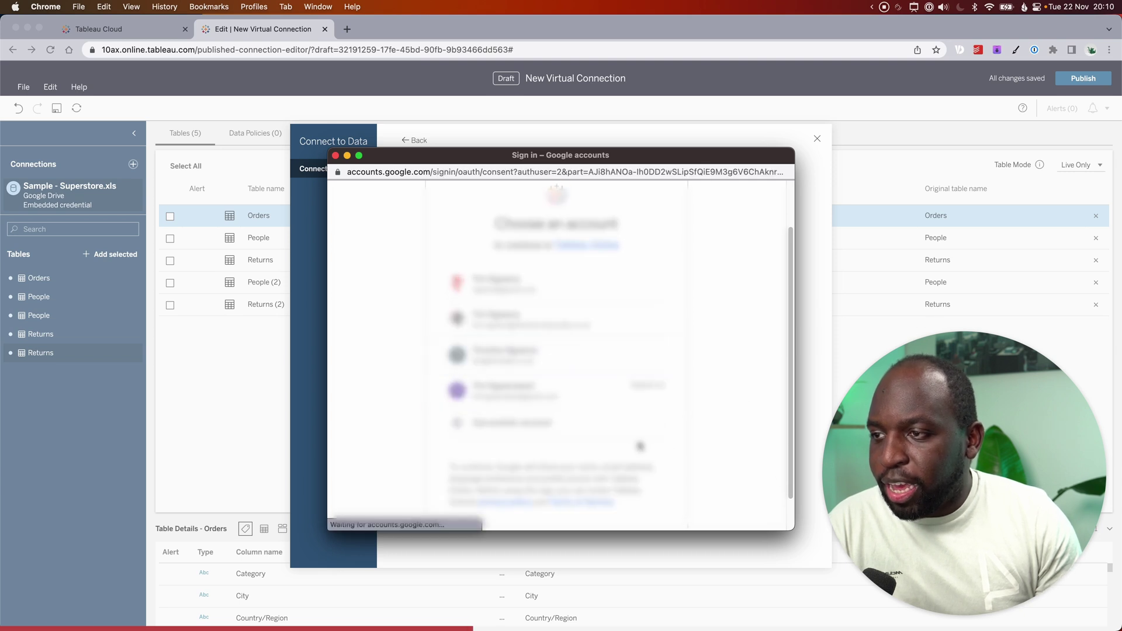
scroll(646, 462, down, 3)
click(611, 467)
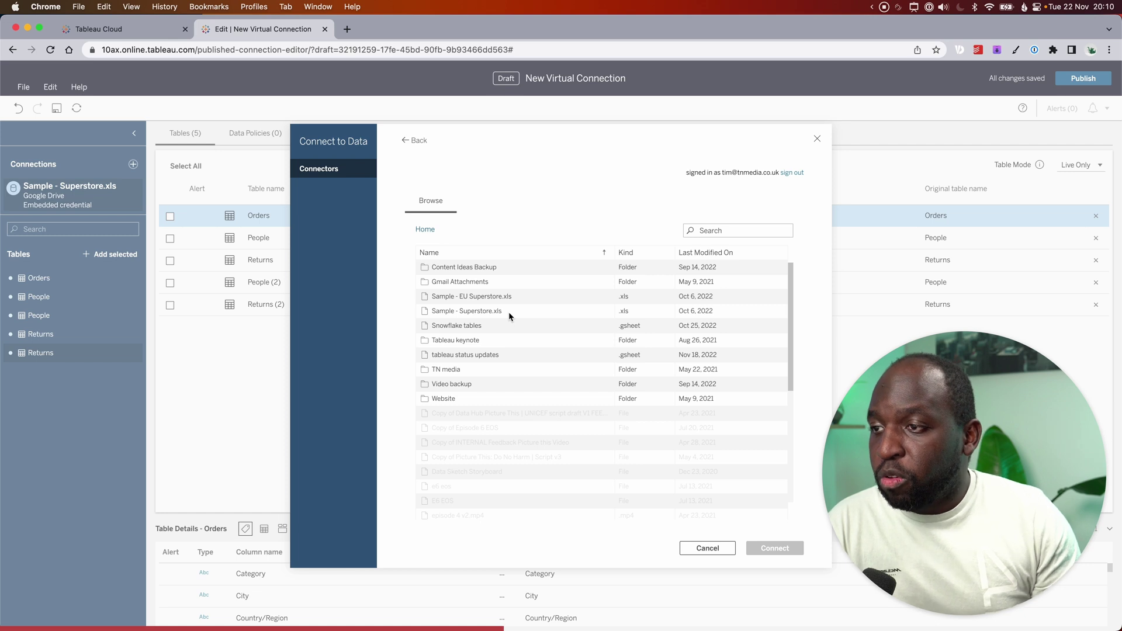
click(483, 325)
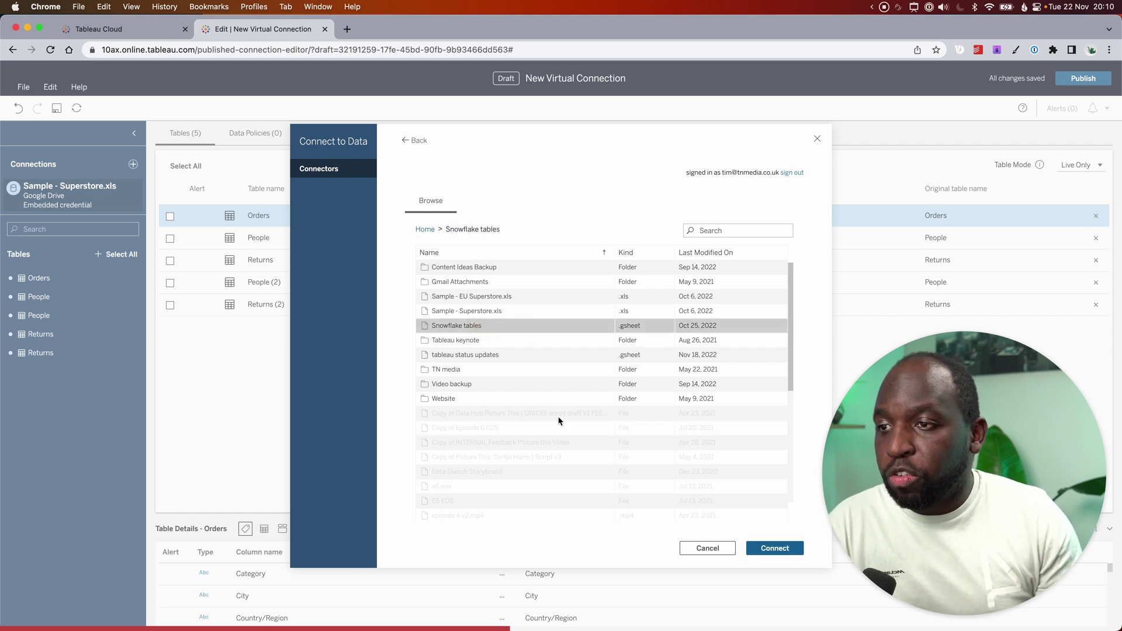
click(776, 549)
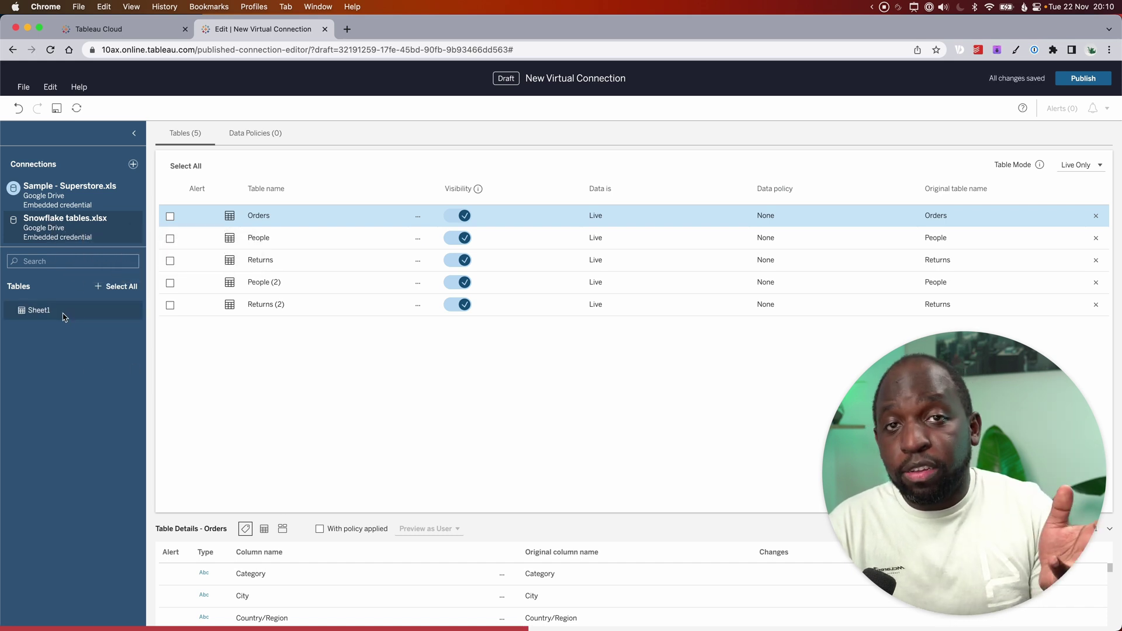
drag(64, 317, 240, 353)
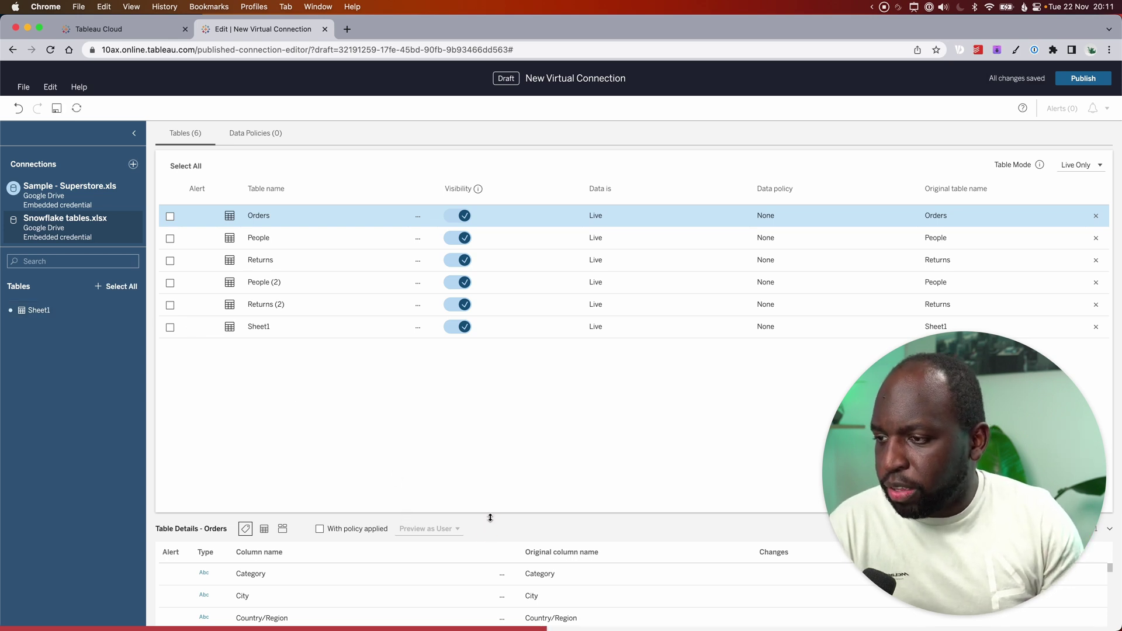
drag(491, 518, 493, 381)
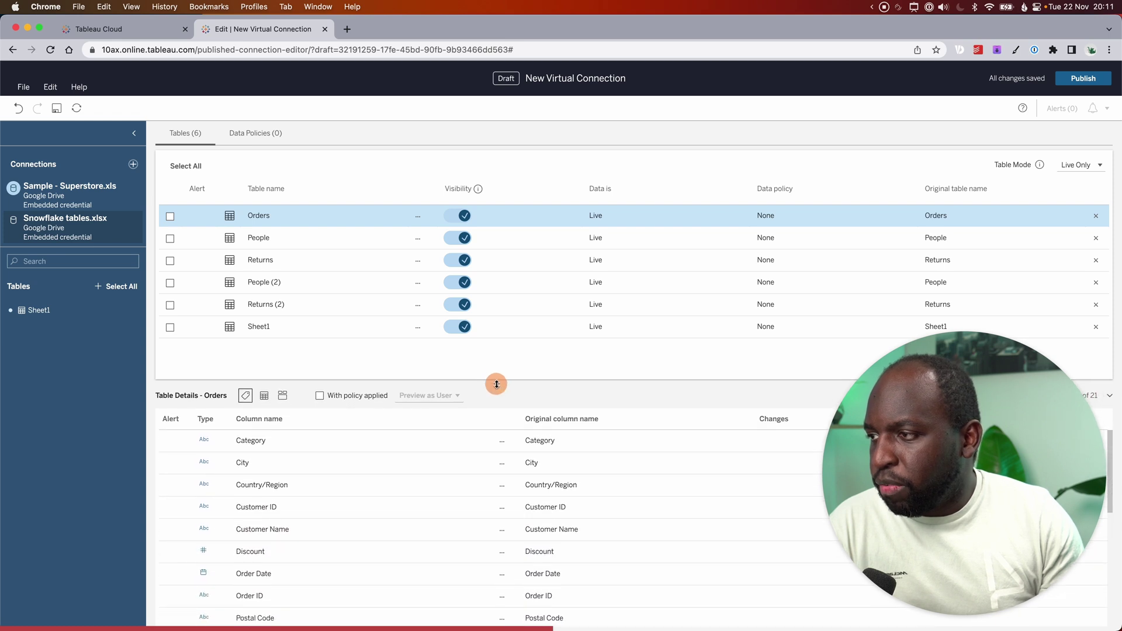
click(265, 396)
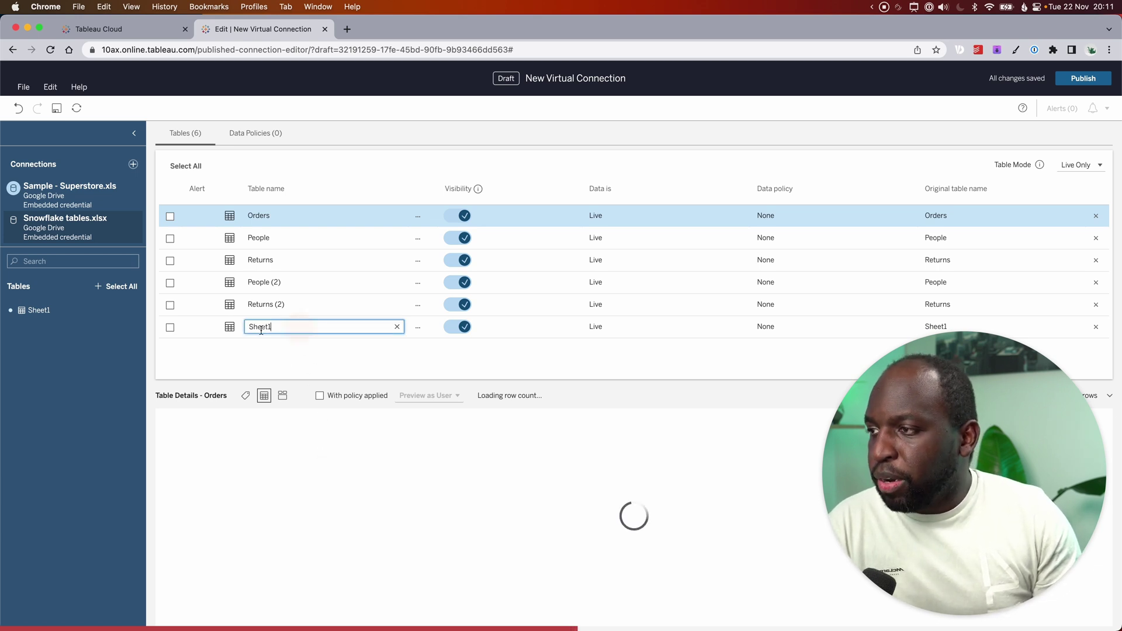
click(228, 327)
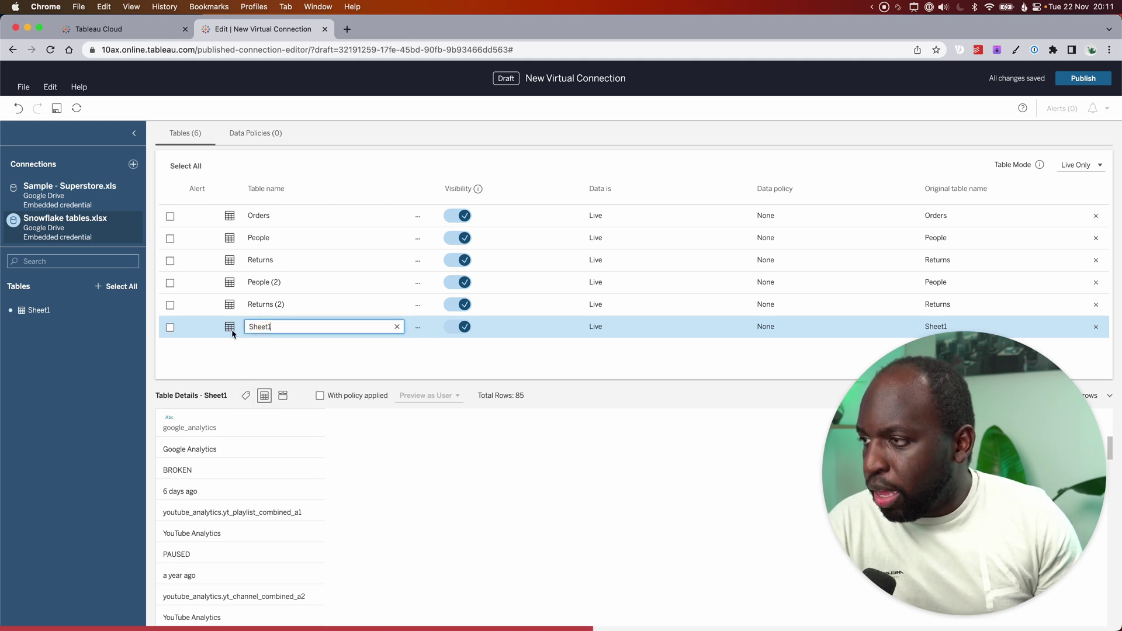
click(201, 327)
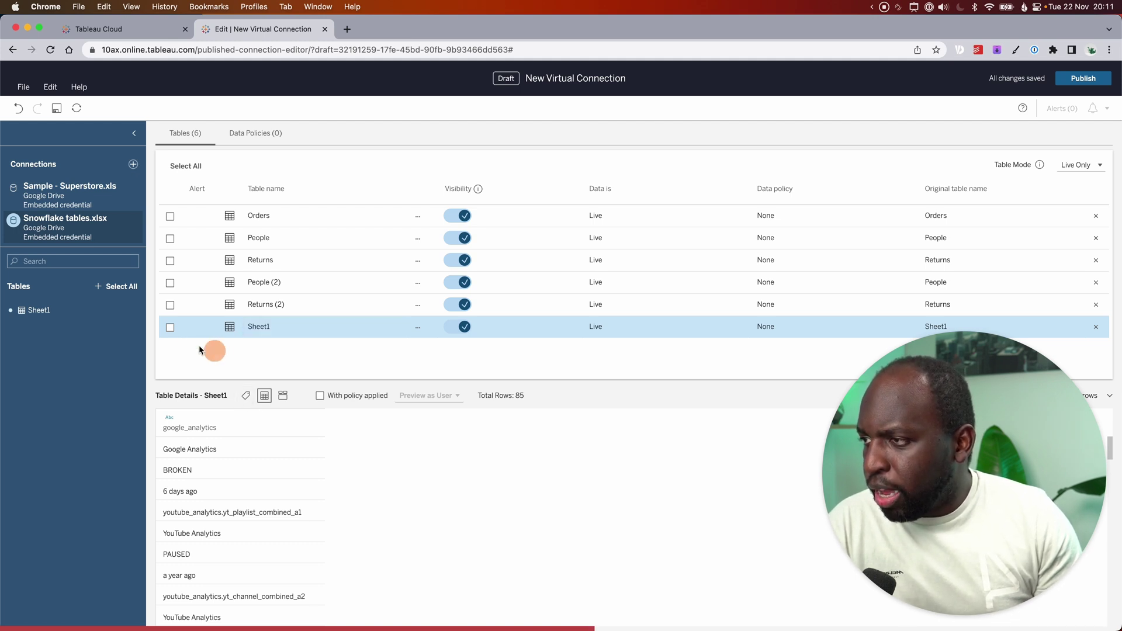
click(248, 396)
click(265, 395)
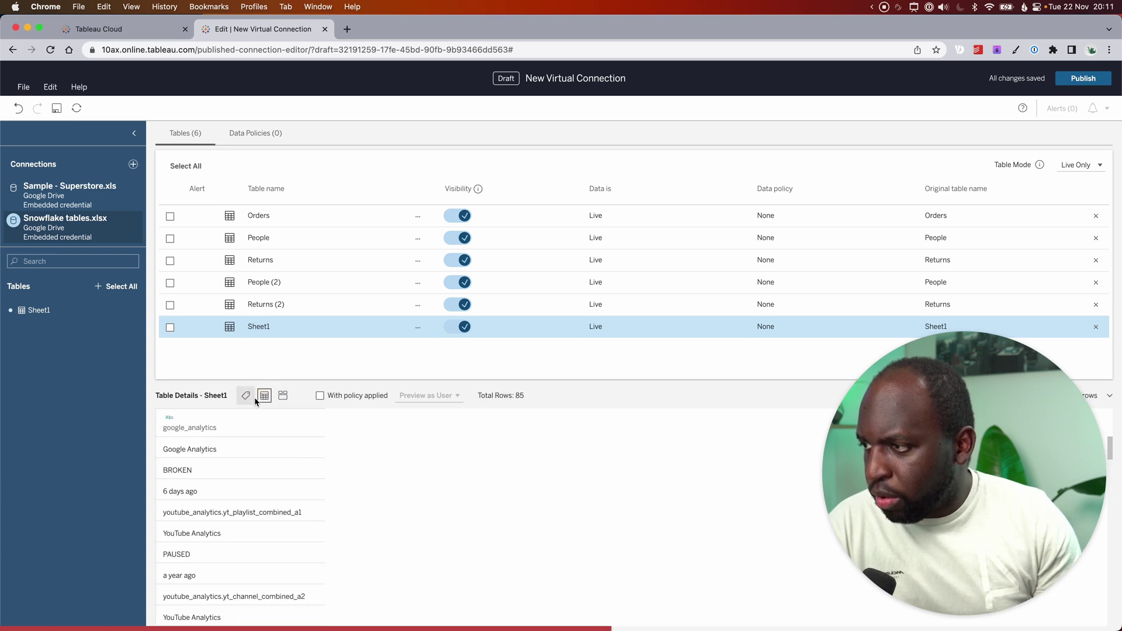
scroll(248, 515, down, 5)
scroll(248, 521, down, 1)
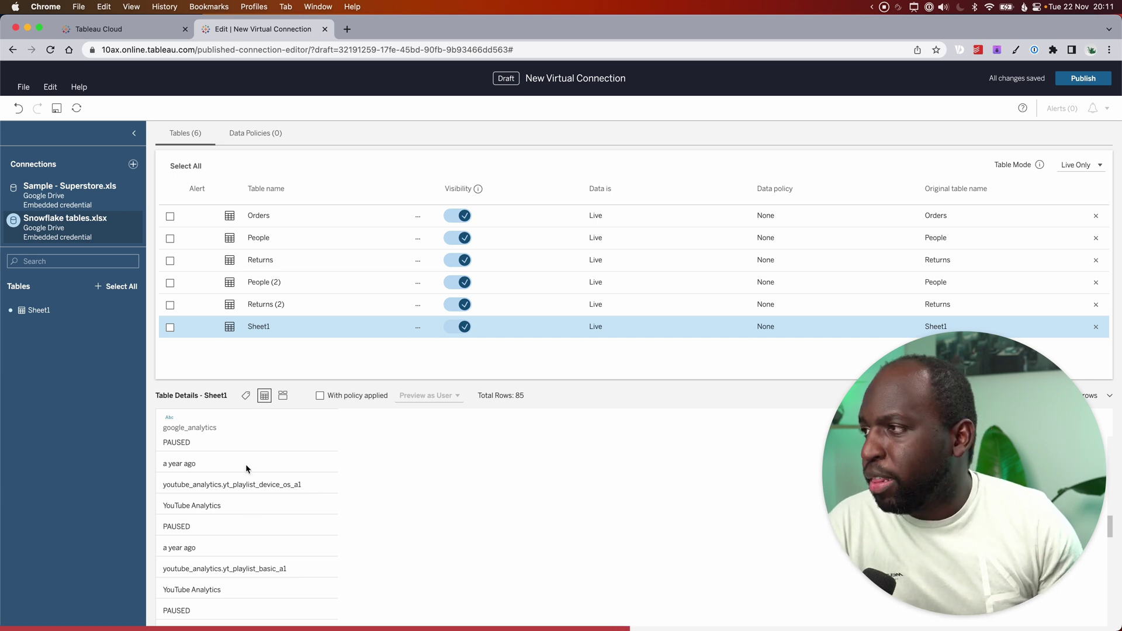
scroll(251, 479, down, 5)
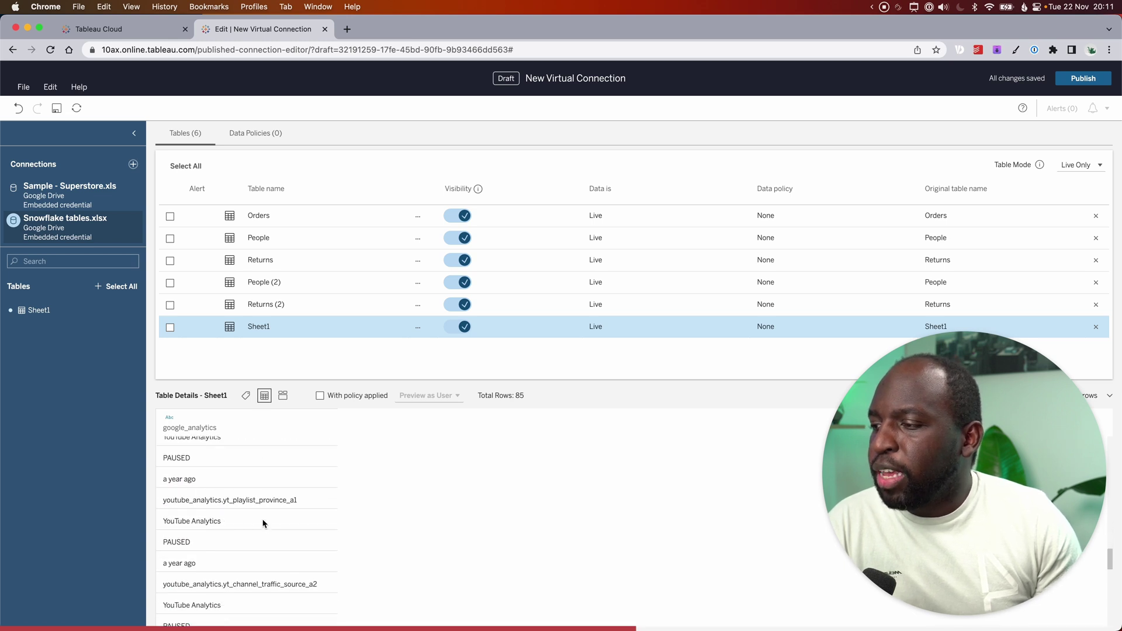
scroll(264, 524, down, 3)
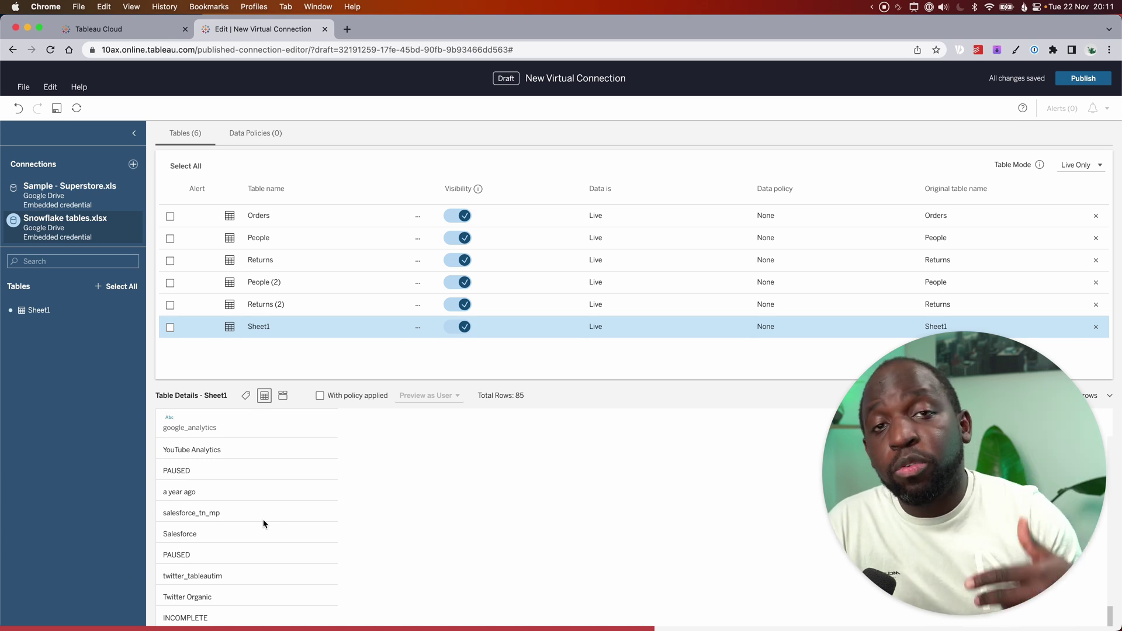
scroll(265, 525, up, 5)
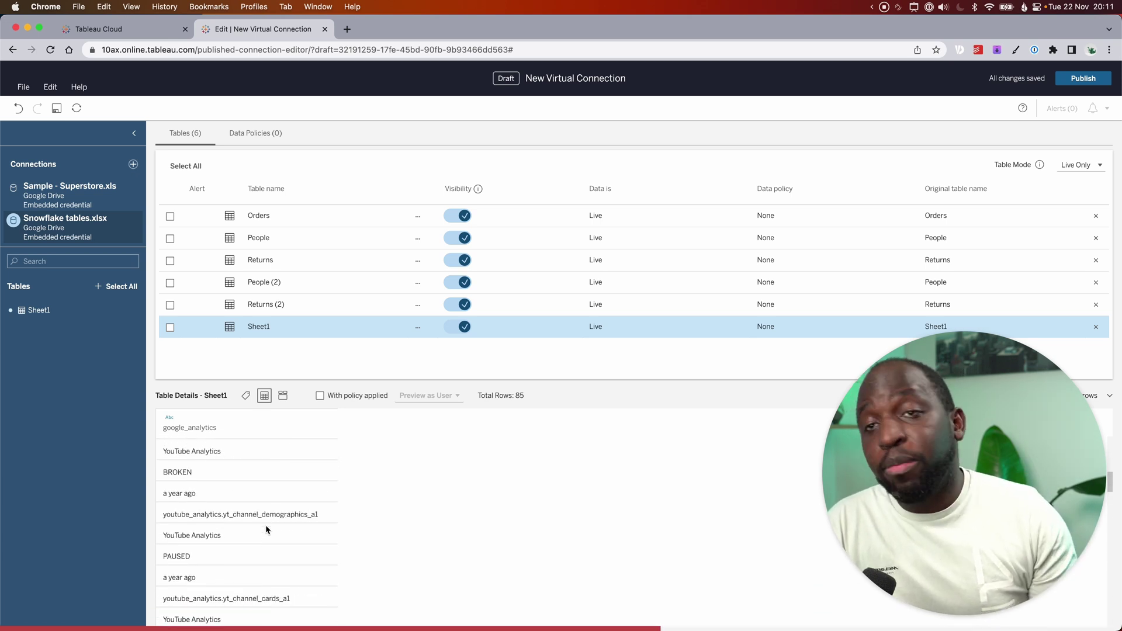
scroll(296, 530, up, 3)
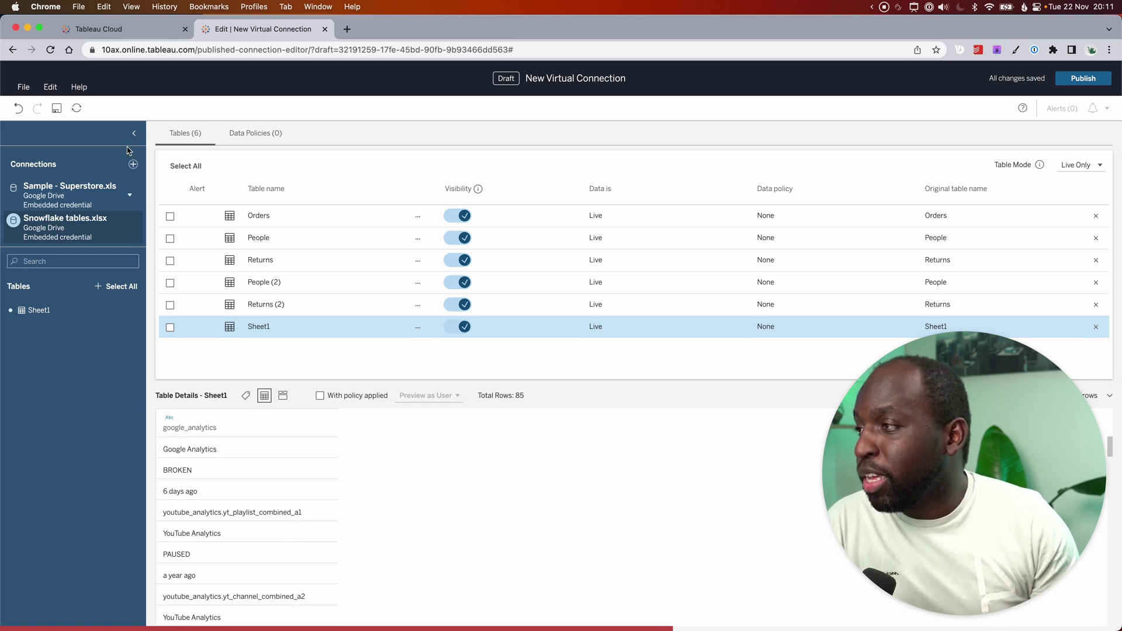
Step: Add a Google Drive connection to the 'tableau status updates' spreadsheet
click(134, 165)
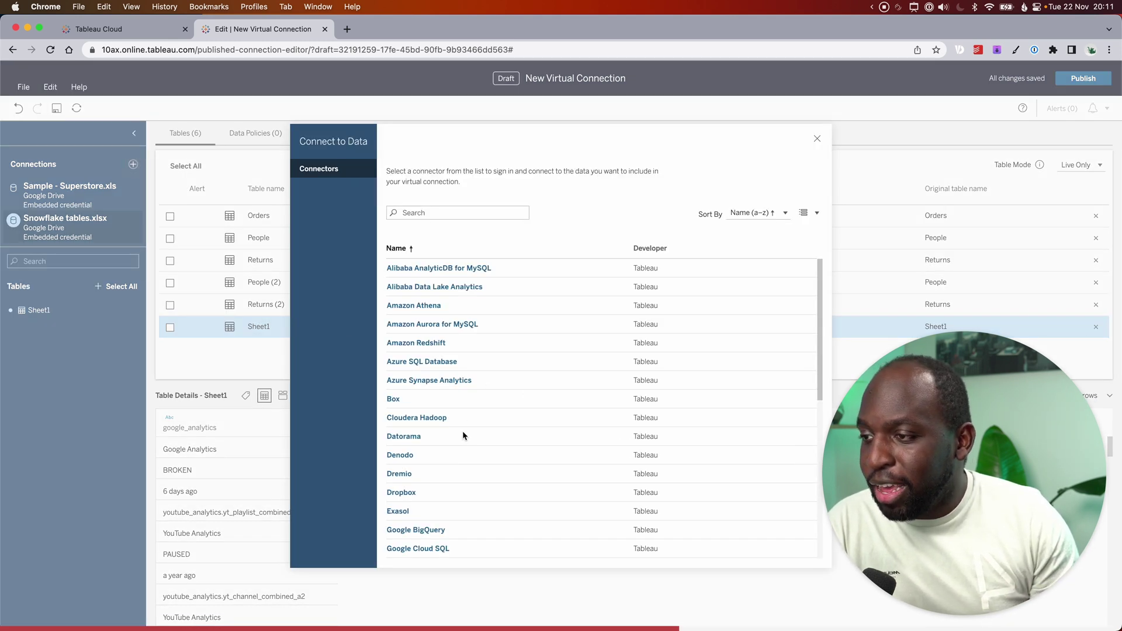
scroll(463, 436, down, 5)
click(427, 471)
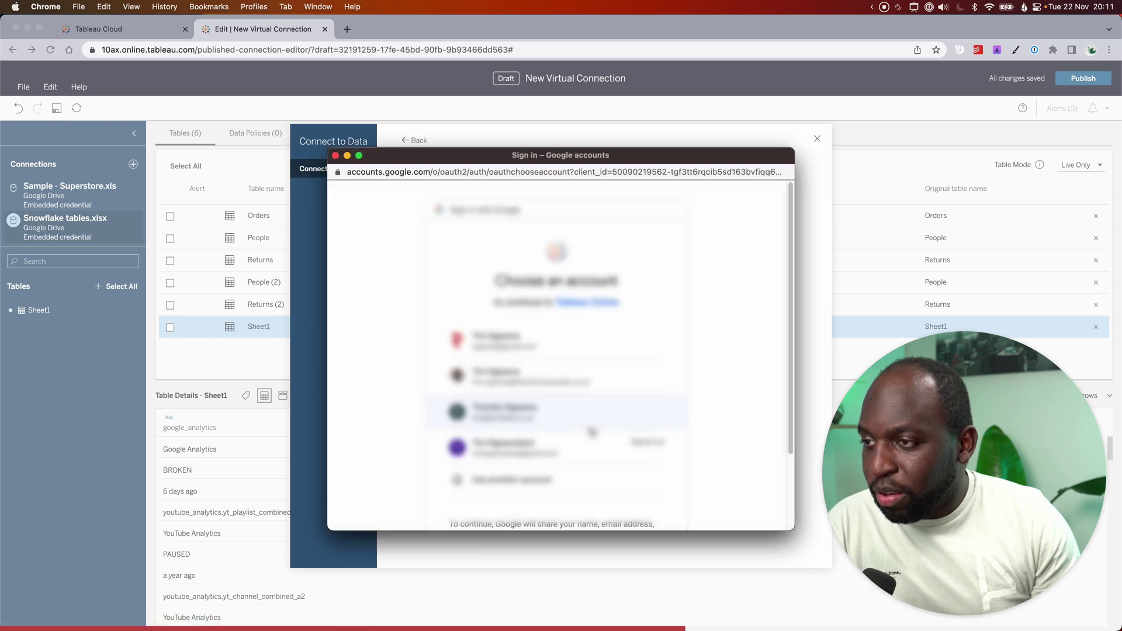
click(585, 416)
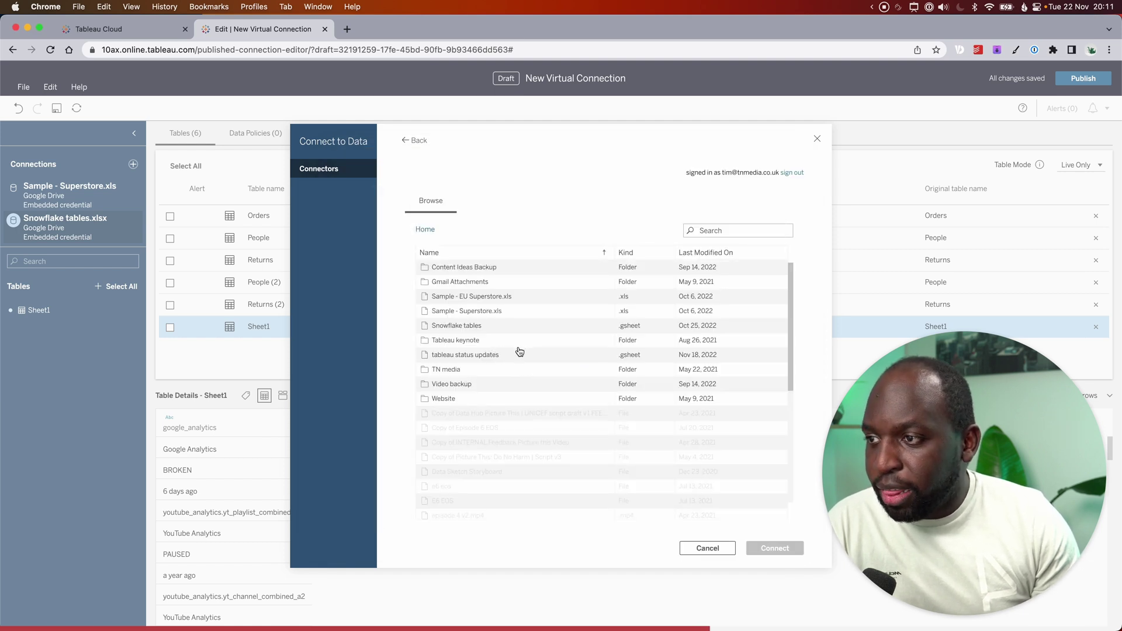
click(504, 356)
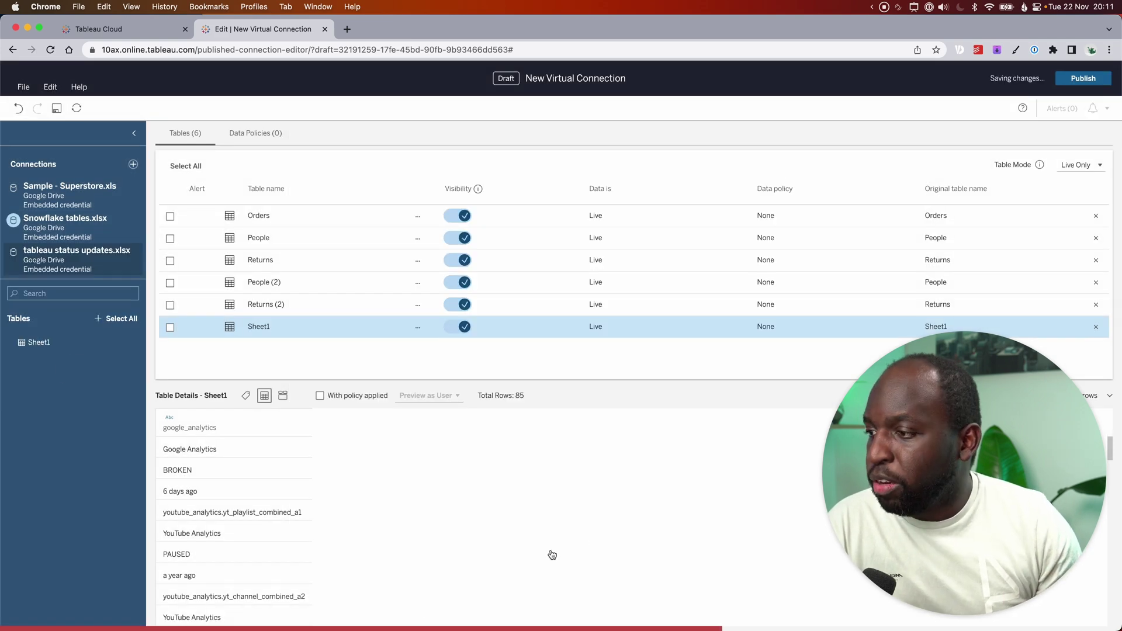
Step: Drag the status-updates Sheet1 onto the tables grid and include it as duplicate Sheet1 (2)
drag(39, 342, 186, 354)
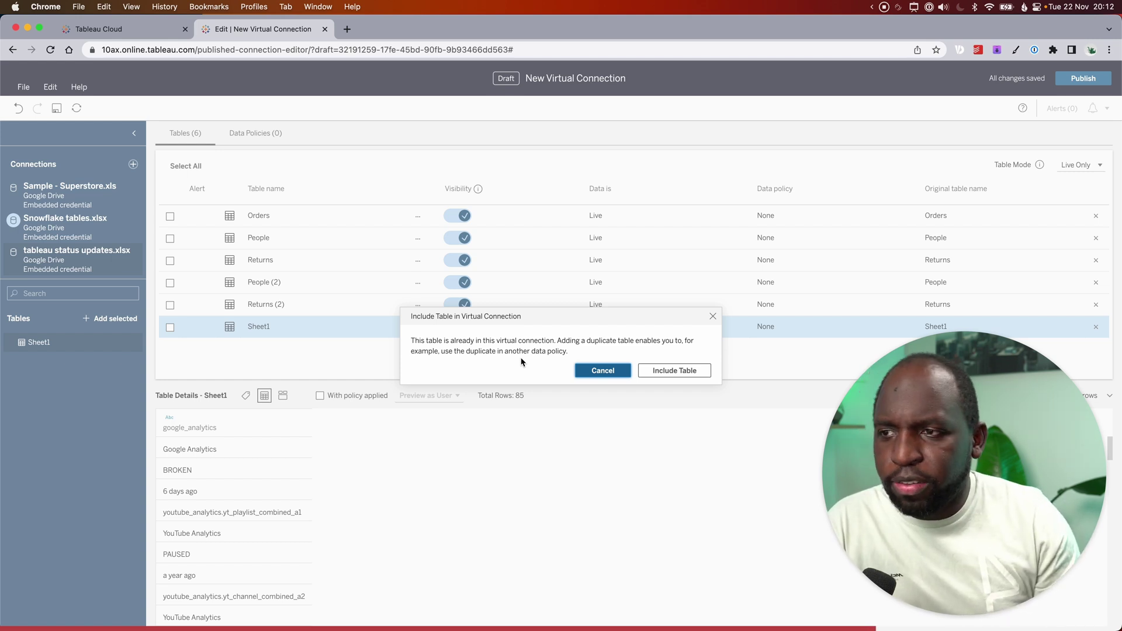
click(678, 370)
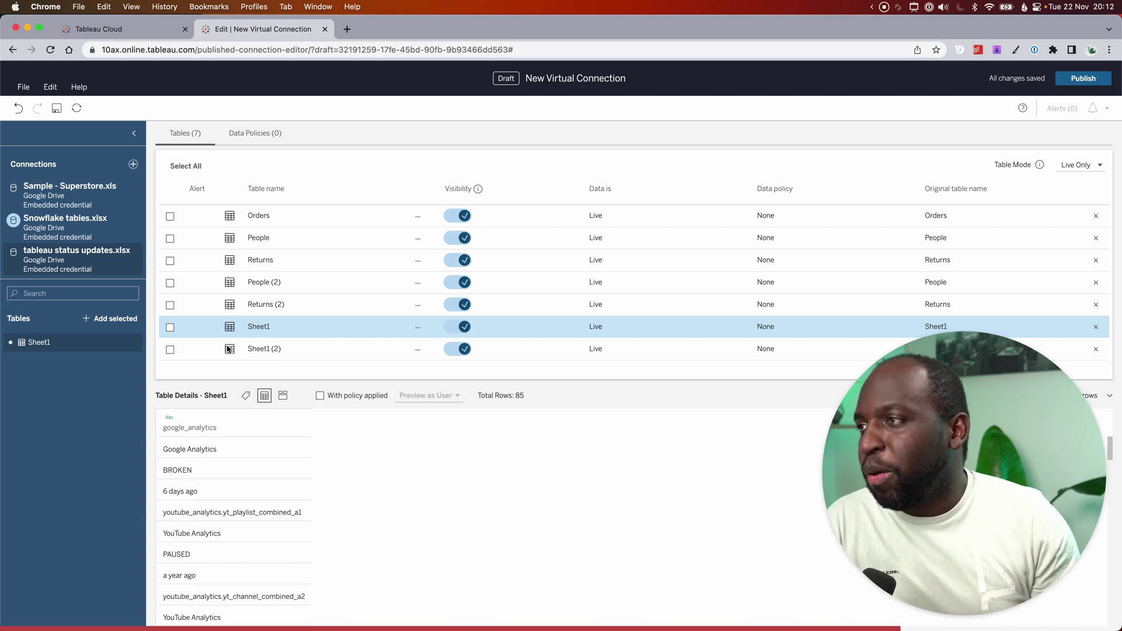
Step: Add a Dropbox connection to Sample - EU Superstore.xls
click(134, 166)
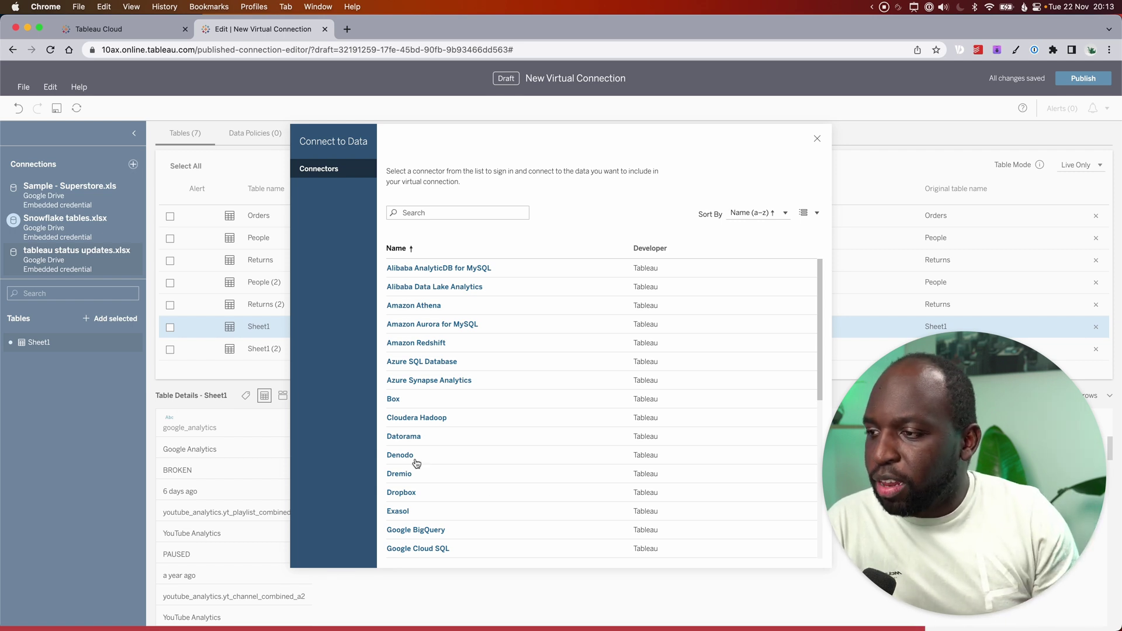
click(410, 493)
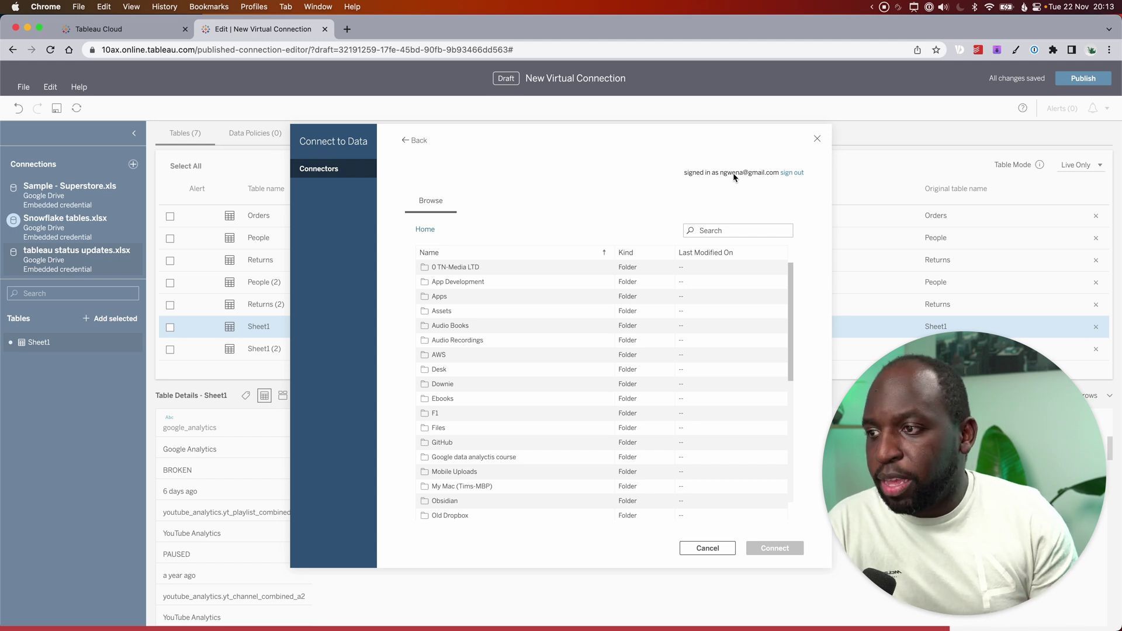
drag(787, 279, 794, 446)
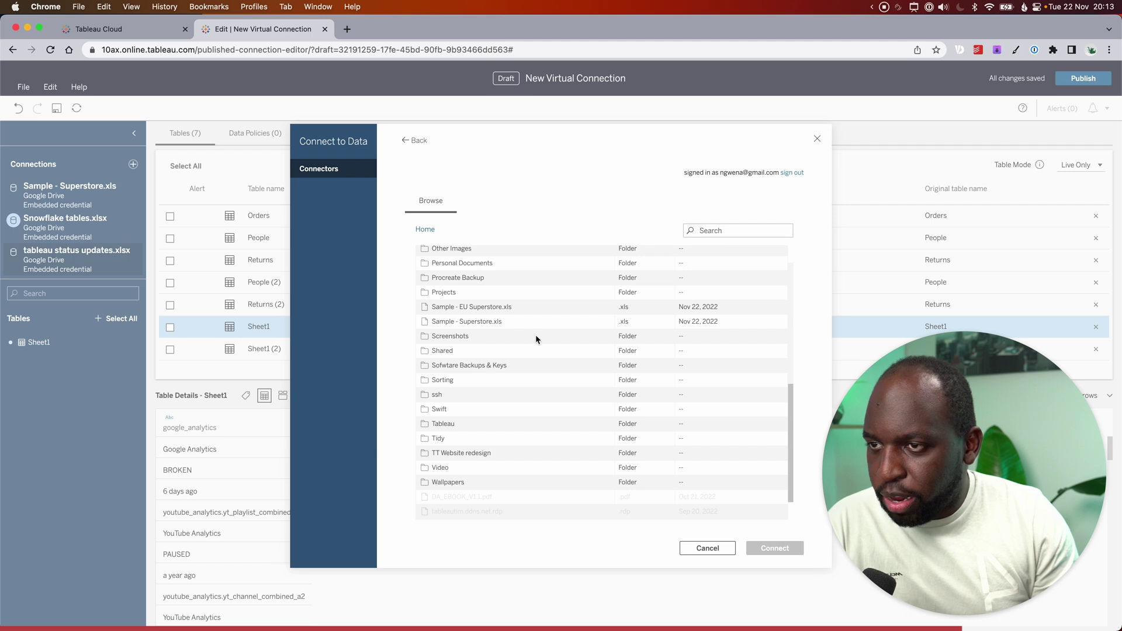
click(494, 308)
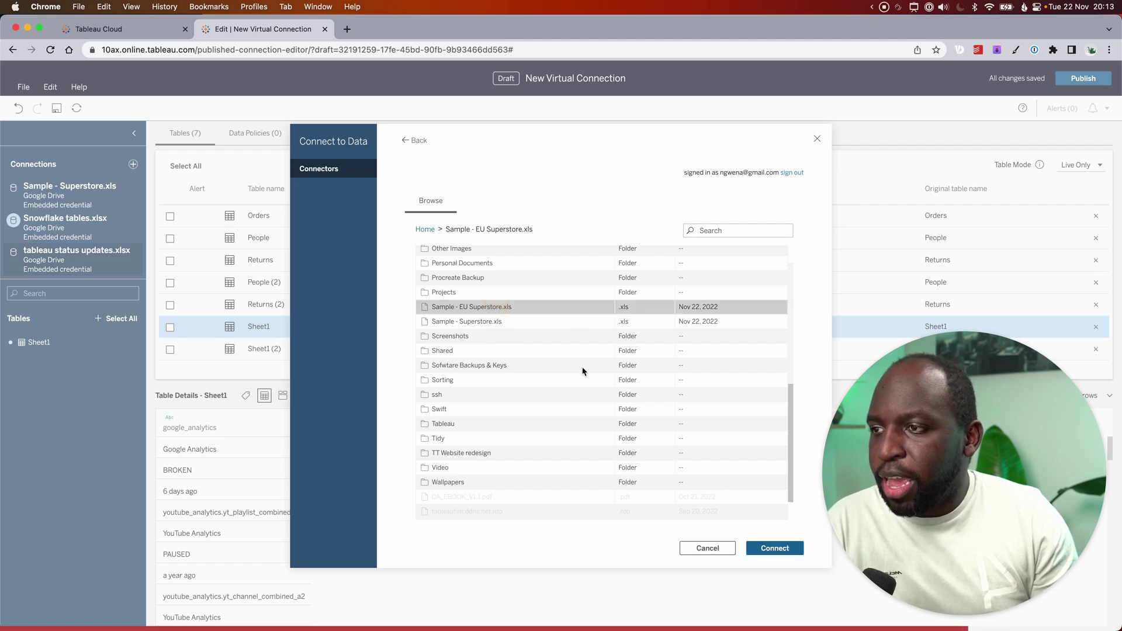
click(760, 547)
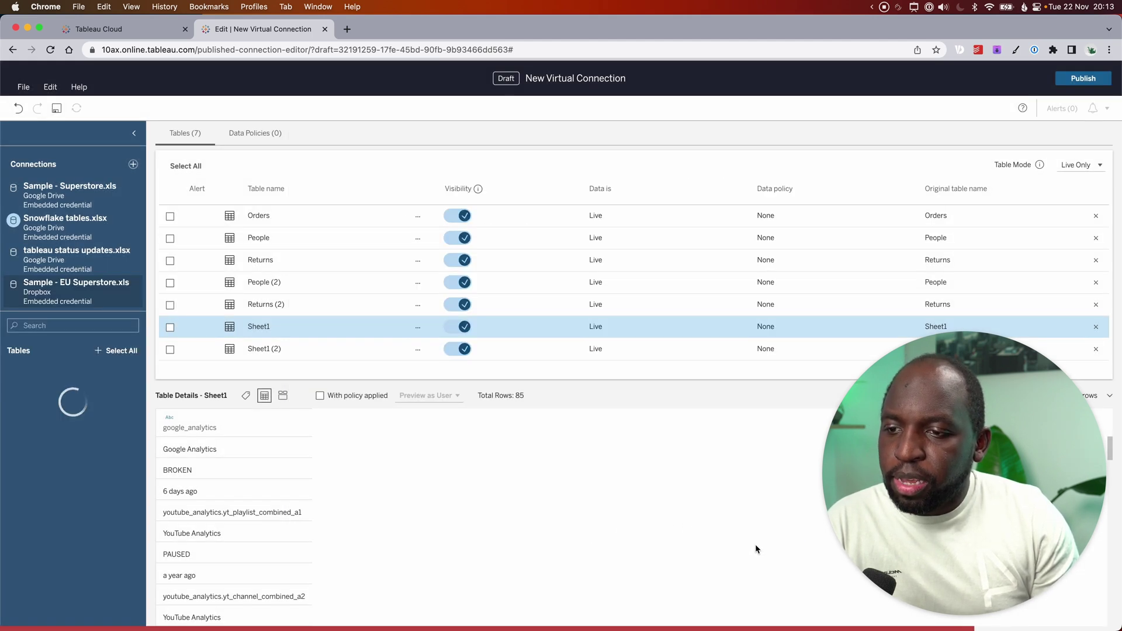
Step: Include the Dropbox Orders and People tables as Orders (2) and People (3)
drag(362, 385, 366, 477)
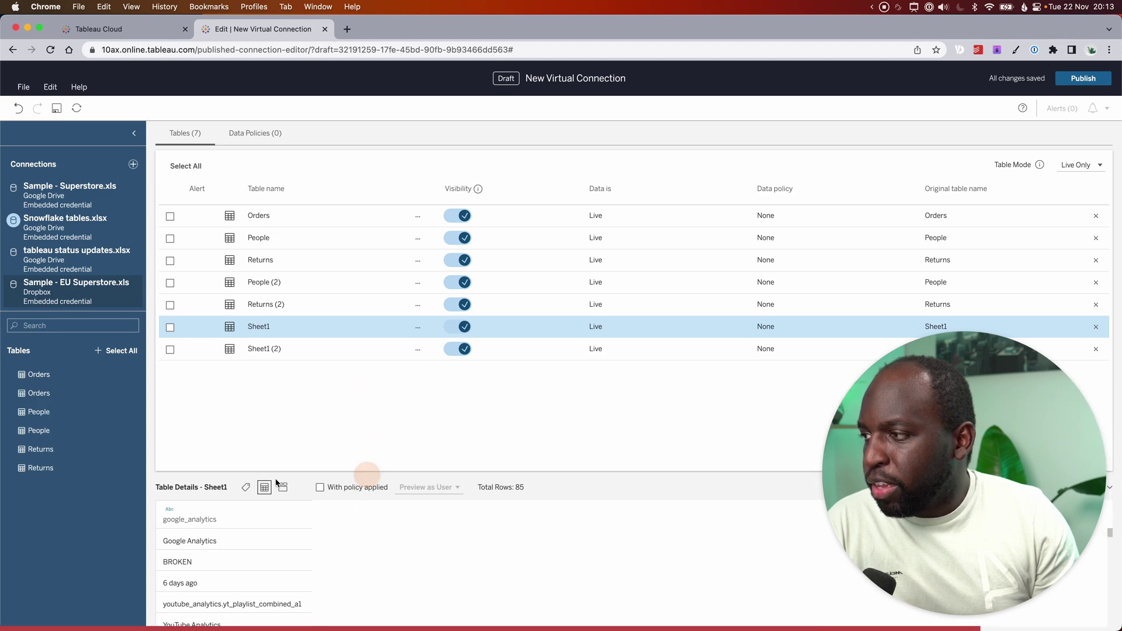
drag(63, 401, 308, 420)
click(674, 370)
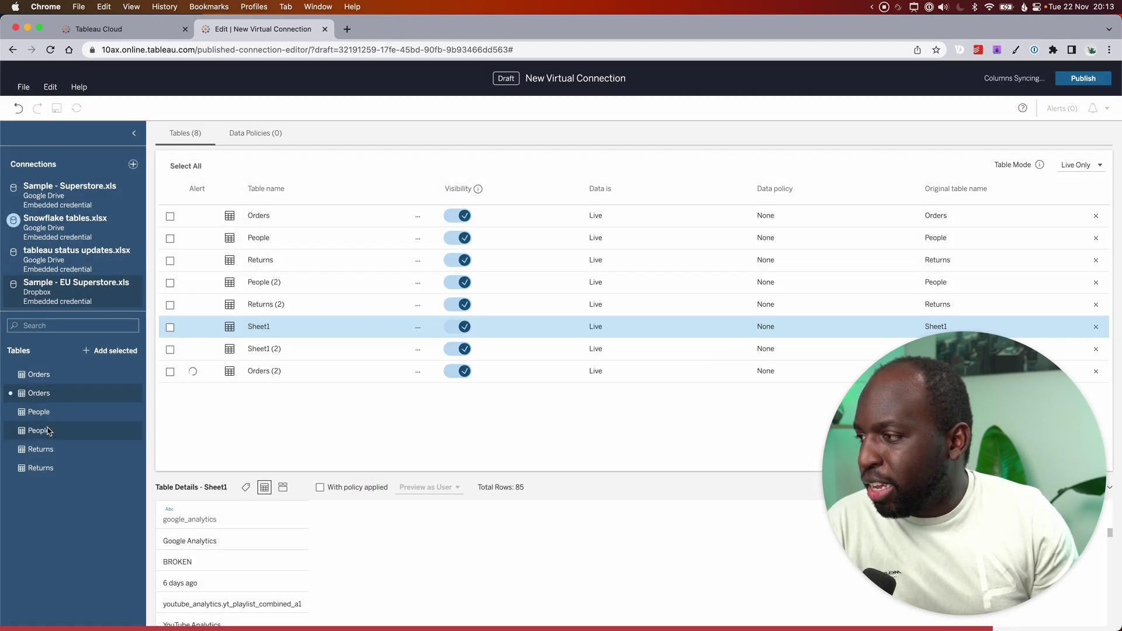
drag(39, 431, 338, 413)
click(674, 370)
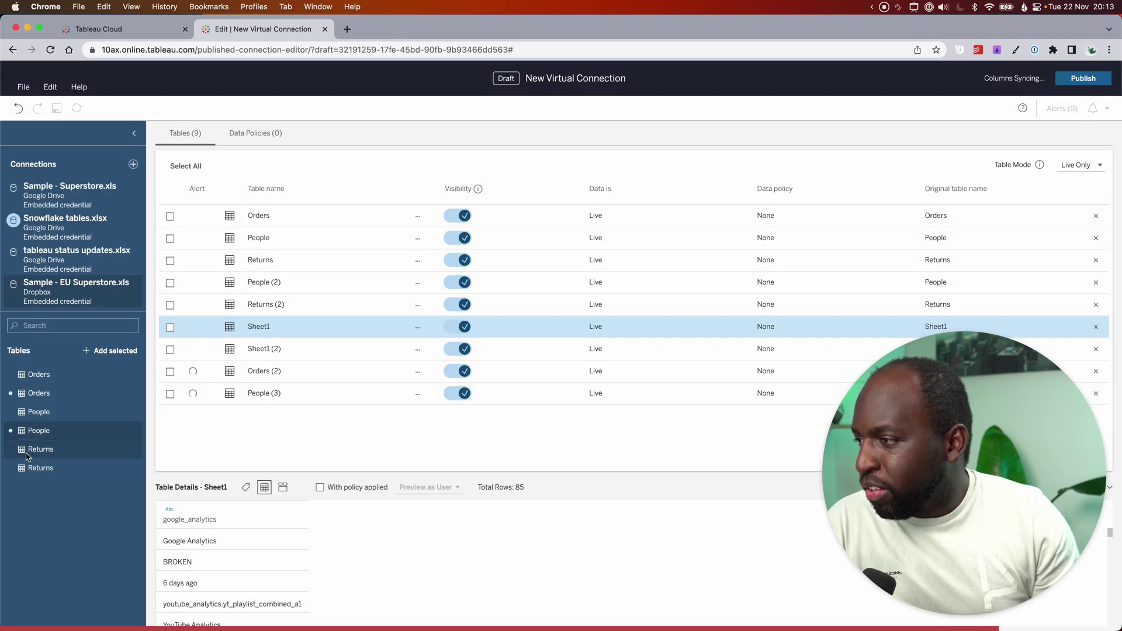
Step: Include both Dropbox Returns tables as Returns (3) and Returns (4), then view Data Policies
drag(41, 468, 267, 451)
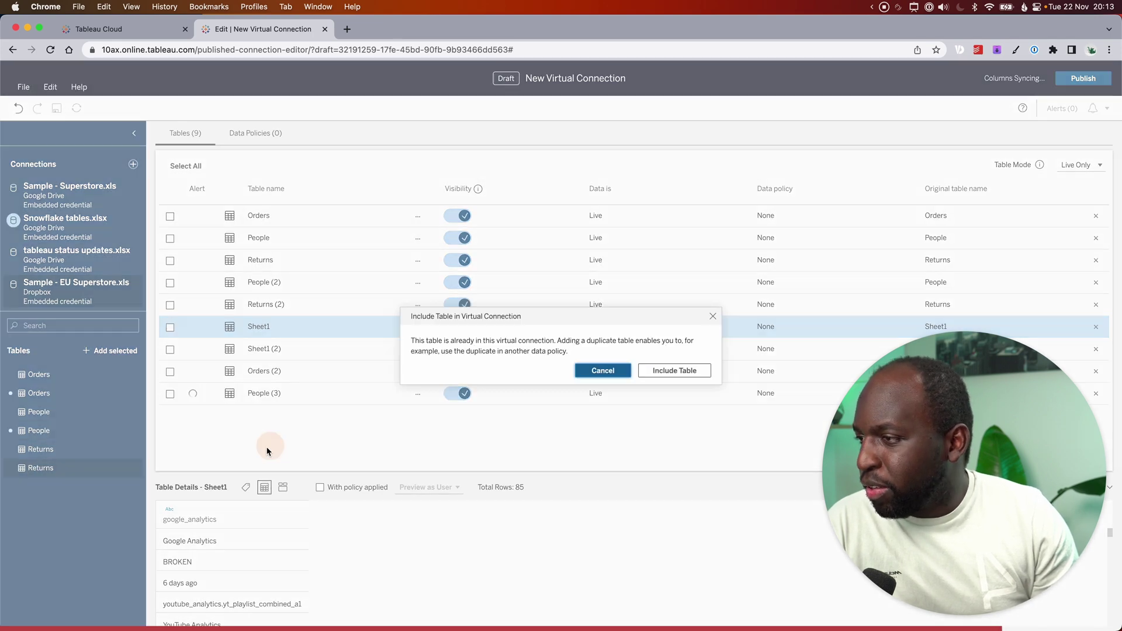
click(683, 370)
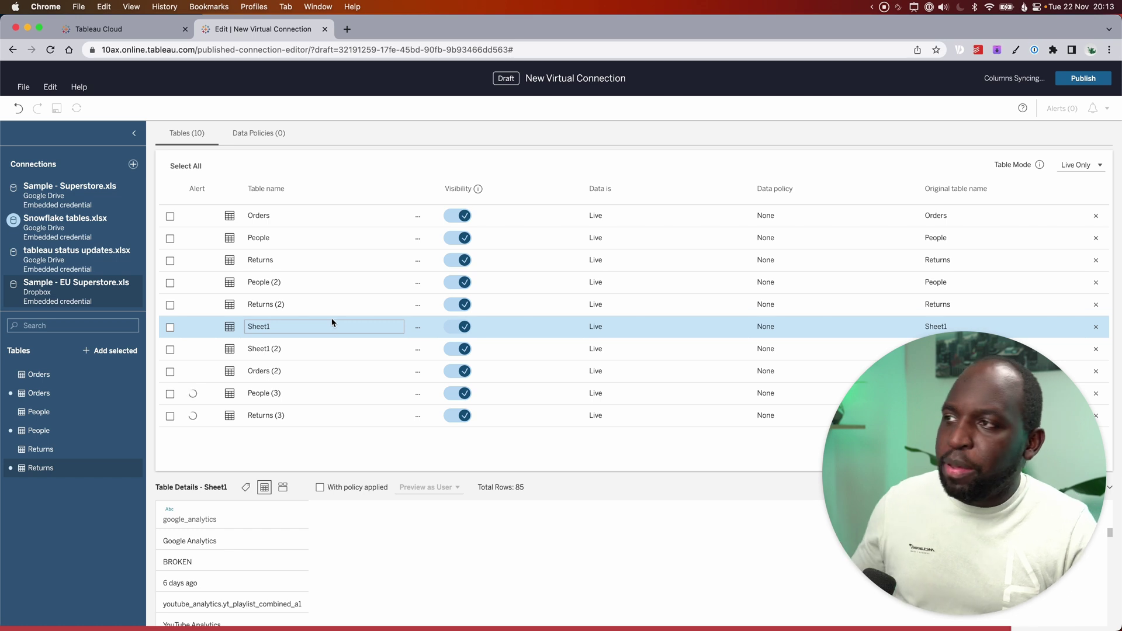
drag(52, 446, 225, 451)
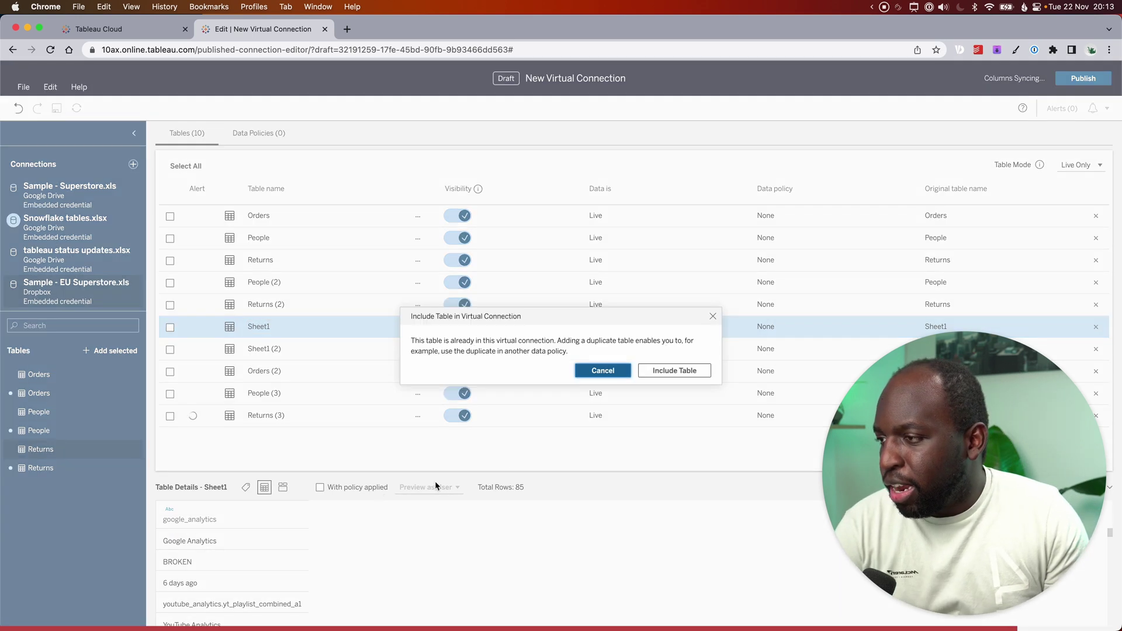
click(655, 374)
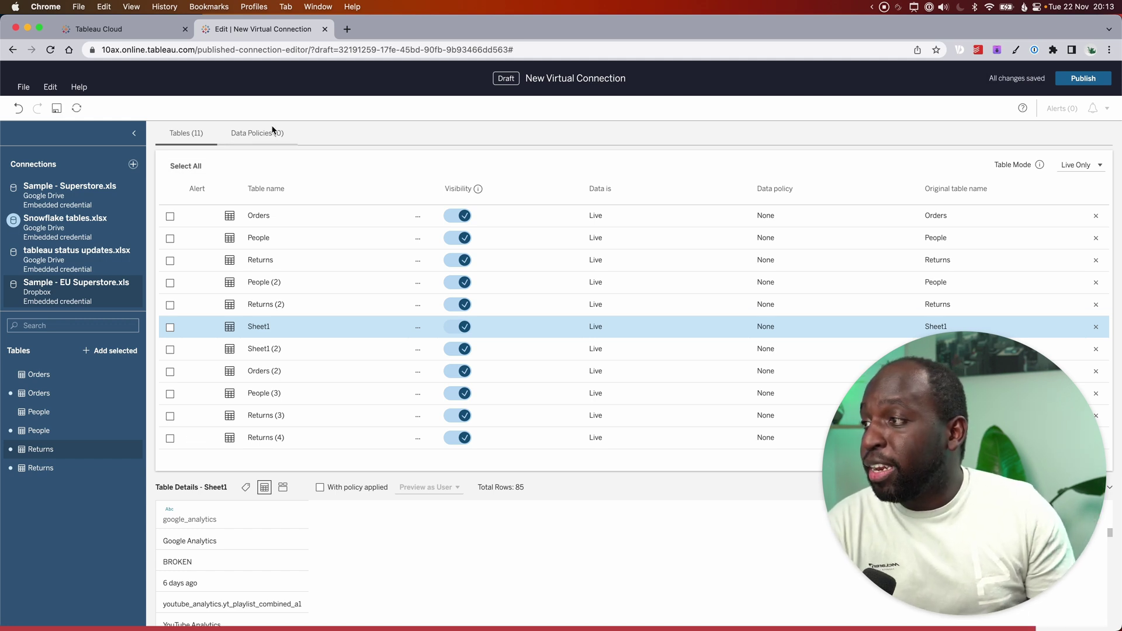
mouse_move(97, 296)
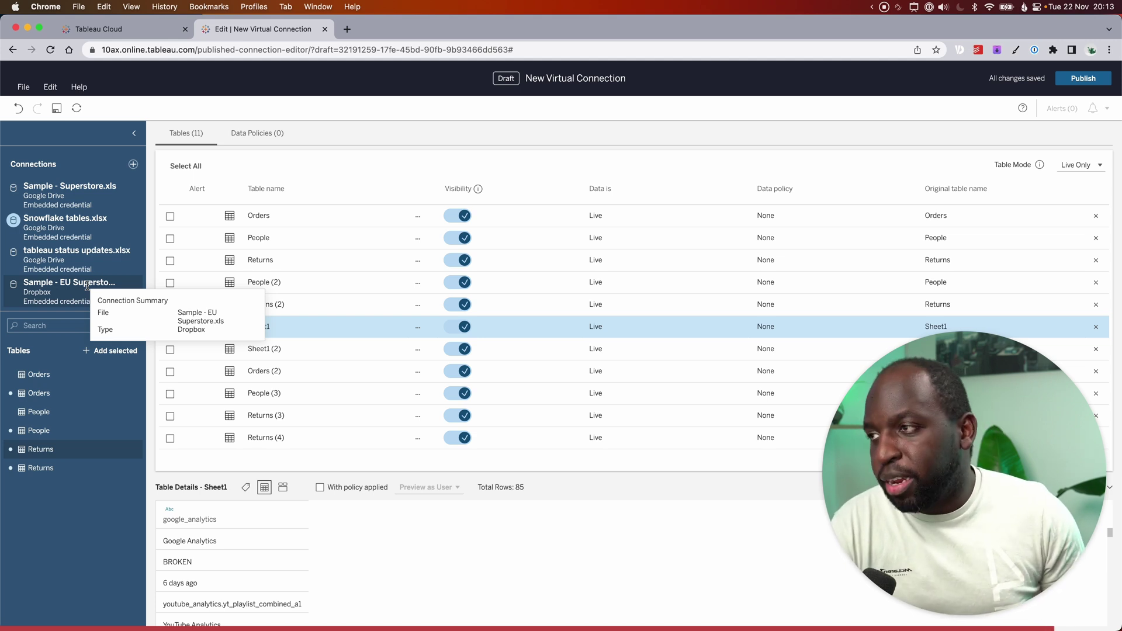
click(257, 136)
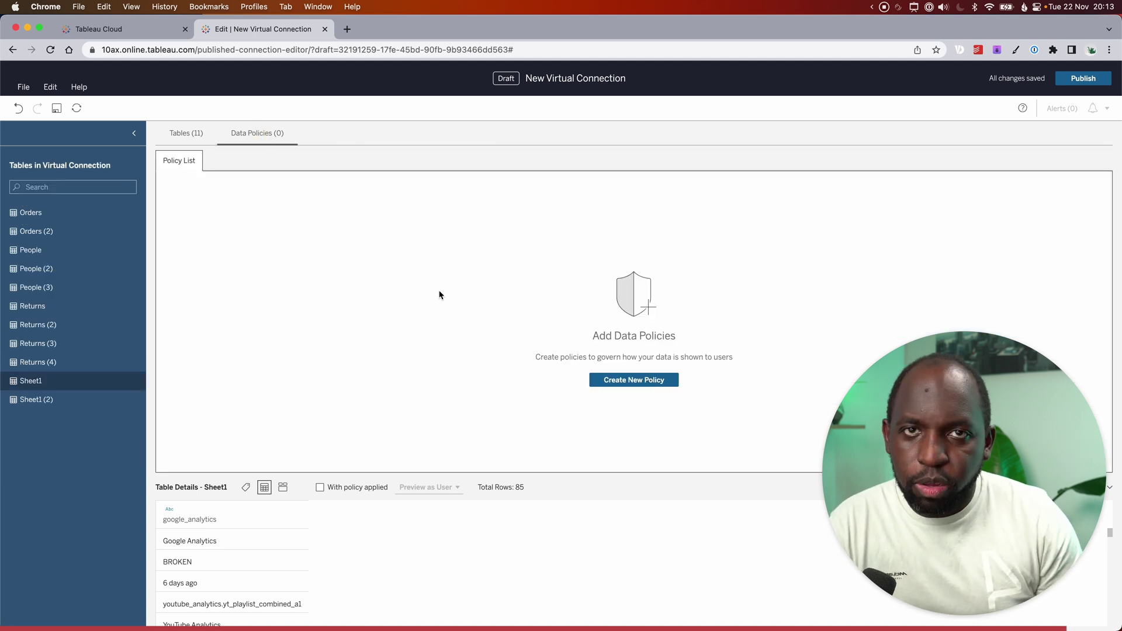
Step: Create Policy 1 and drag the People table into its Step 1
drag(53, 250, 320, 327)
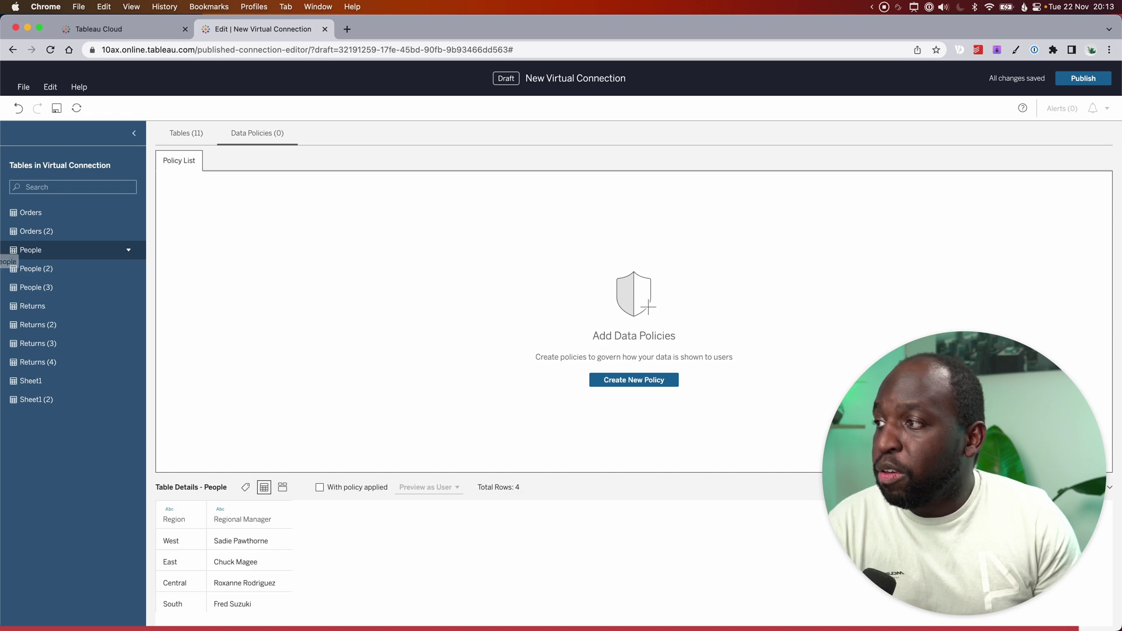
click(634, 380)
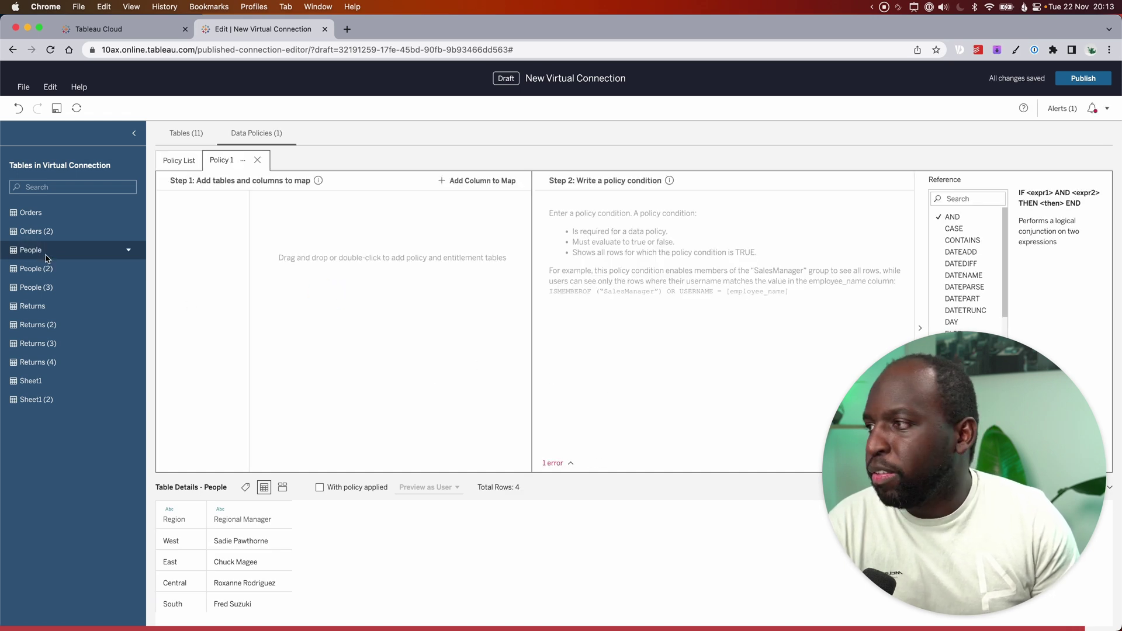
drag(52, 250, 508, 324)
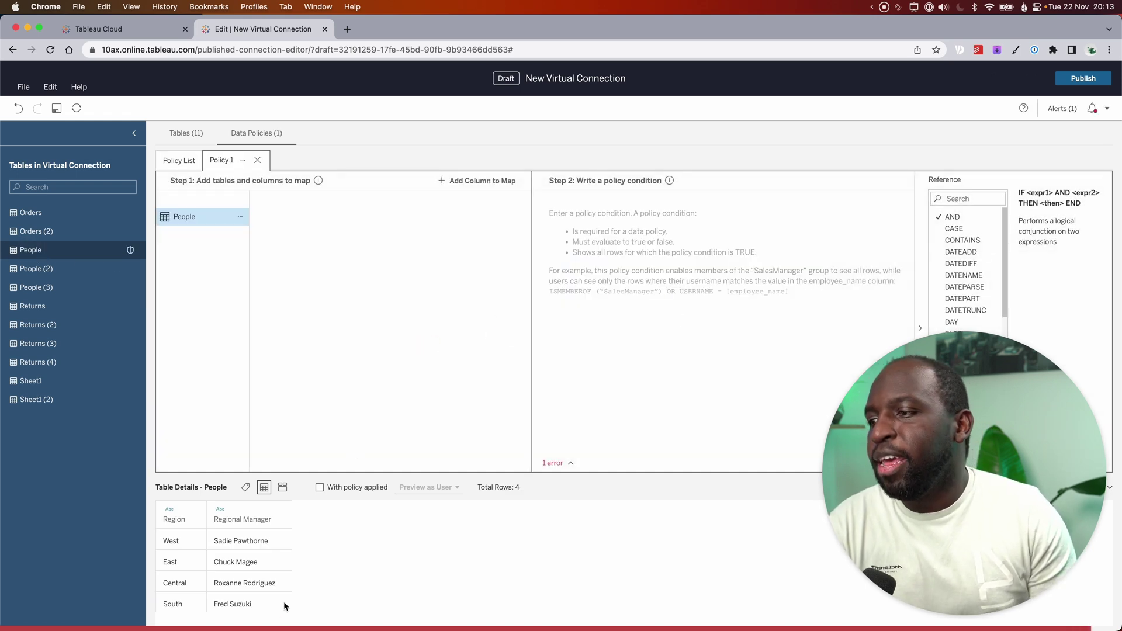